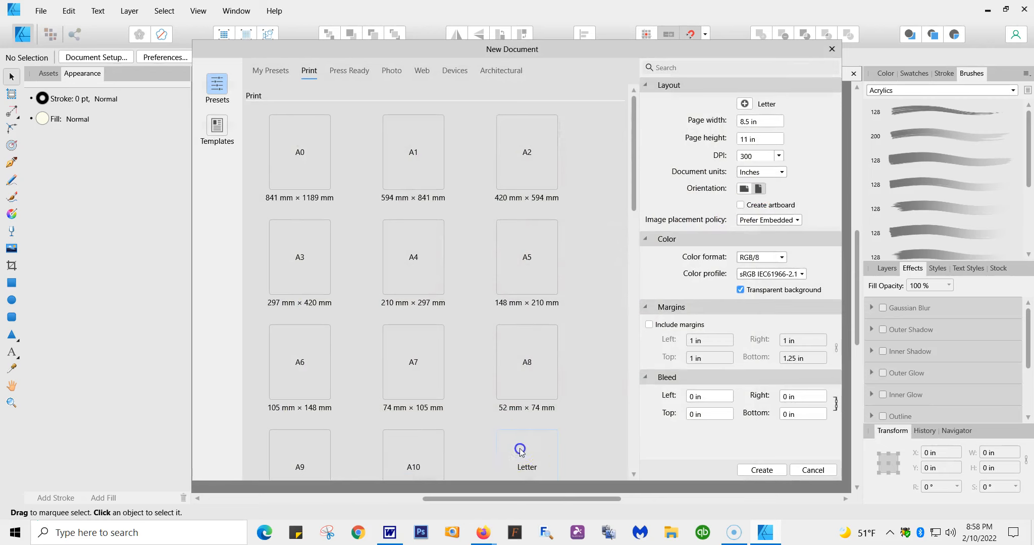
Step: Create a portrait Letter document, 8.5 × 11 in at 300 DPI, with RGB/8 color and a transparent background
{"action": "scroll", "coordinate": [520, 449], "scroll_direction": "down", "scroll_amount": 1}
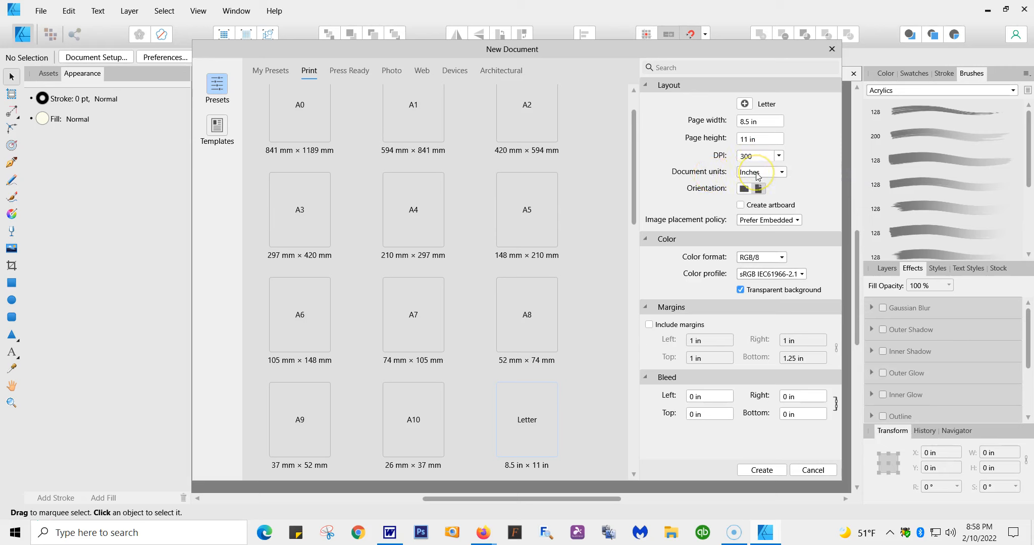
{"action": "left_click", "coordinate": [760, 190]}
{"action": "left_click", "coordinate": [745, 189]}
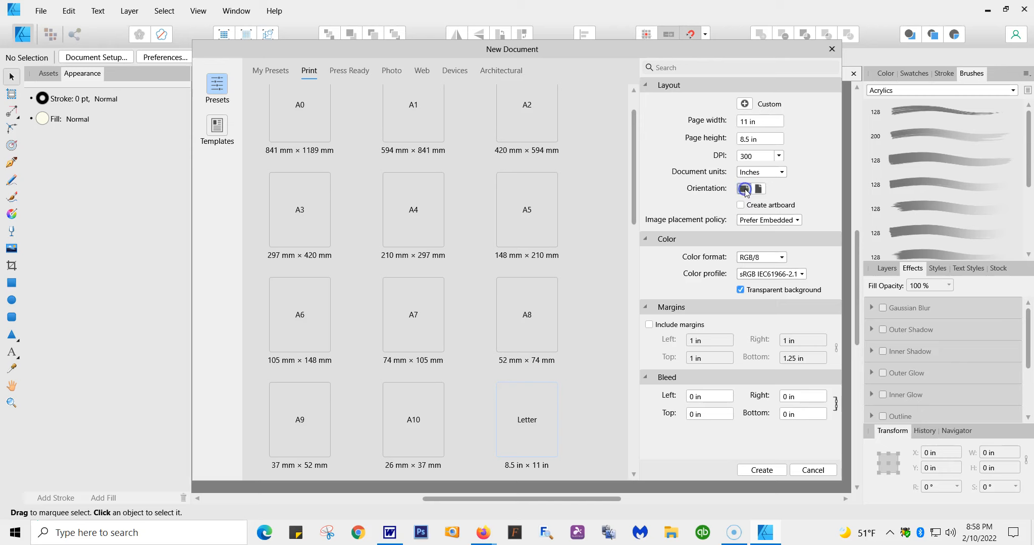
{"action": "left_click", "coordinate": [760, 189]}
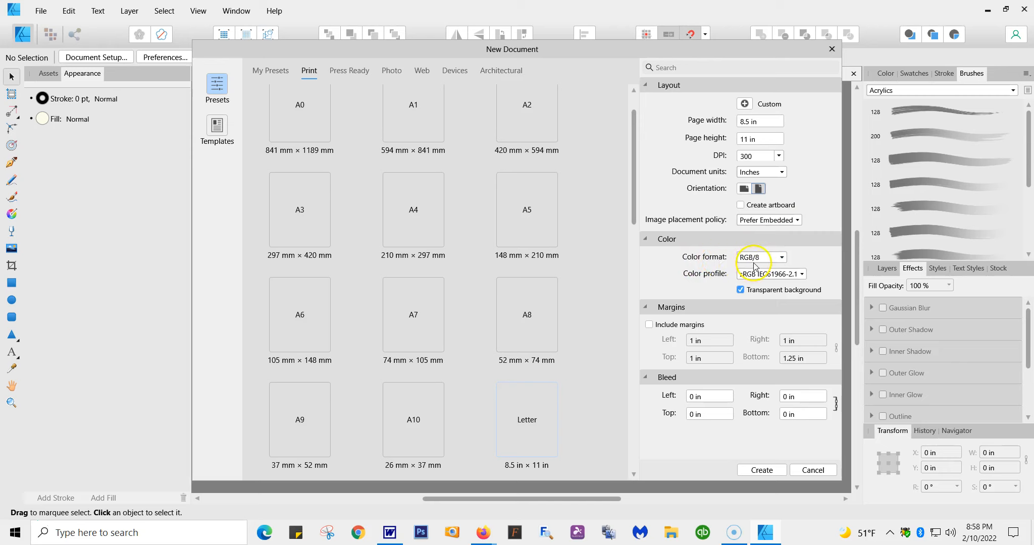
{"action": "left_click", "coordinate": [782, 257]}
{"action": "left_click", "coordinate": [783, 257]}
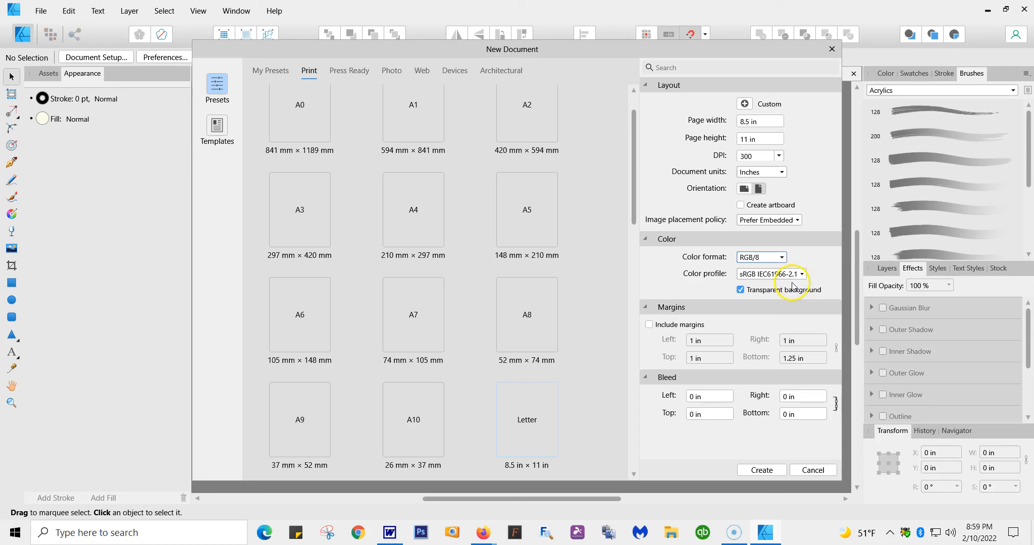
{"action": "left_click", "coordinate": [742, 292]}
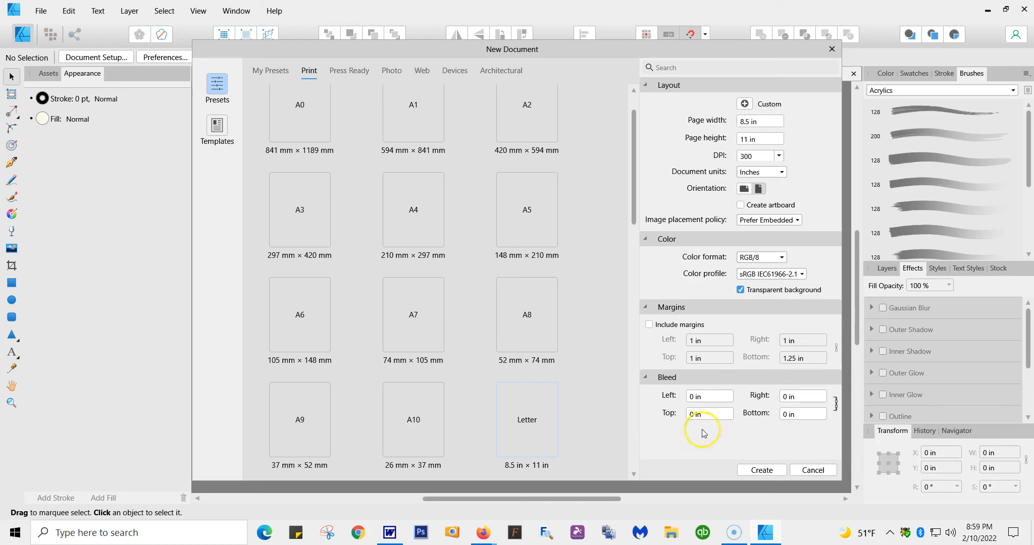
{"action": "left_click", "coordinate": [758, 475]}
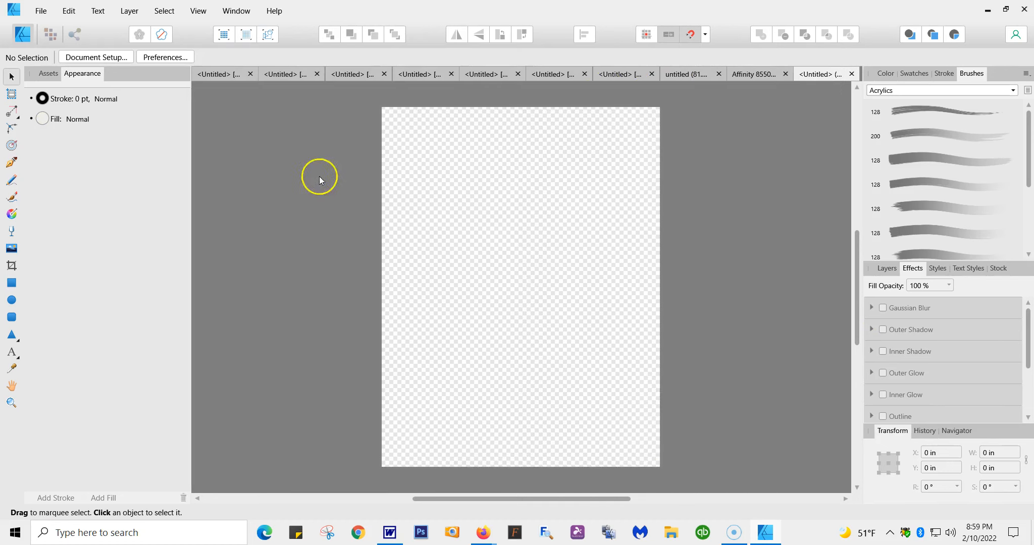
Step: Load the image tumblerpopartgirlblondpinkstraight.png from the Downloads 2 folder for placing in the document
{"action": "left_click", "coordinate": [38, 12]}
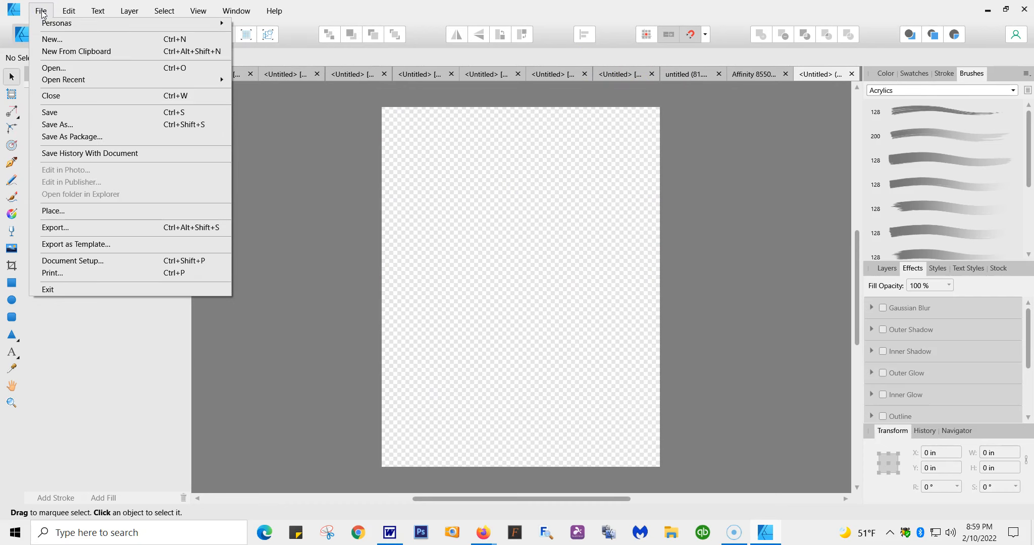
{"action": "left_click", "coordinate": [69, 211]}
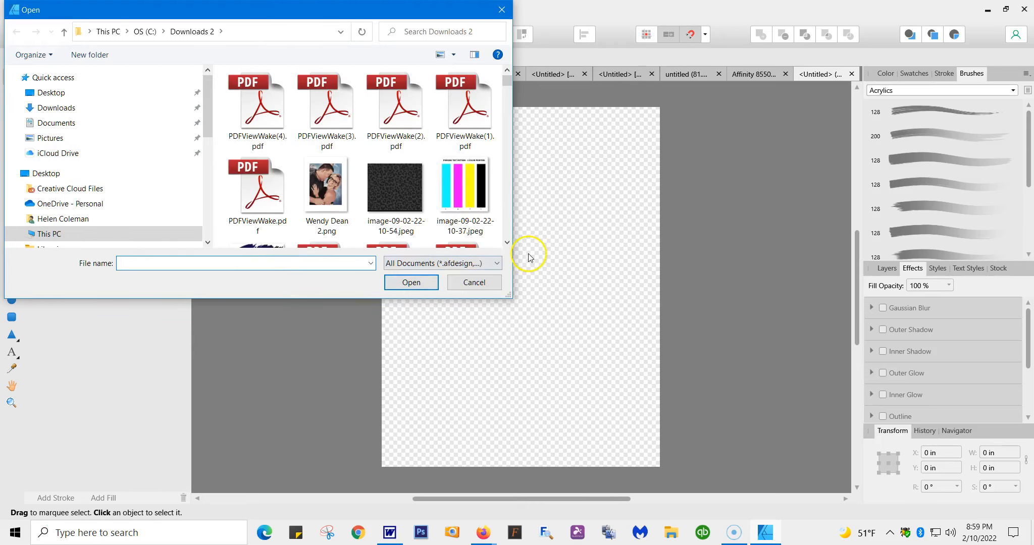
{"action": "left_click", "coordinate": [507, 242]}
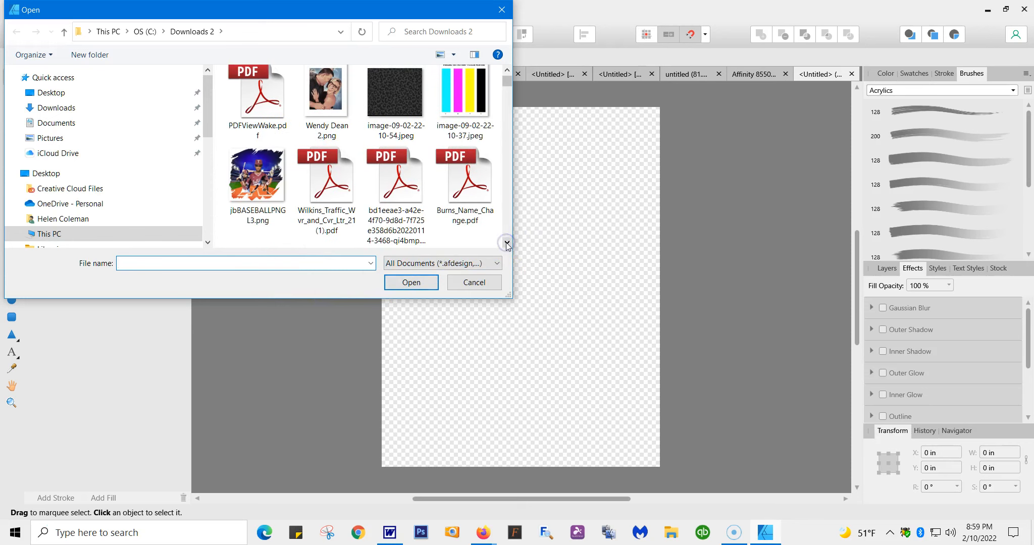
{"action": "left_click", "coordinate": [506, 243]}
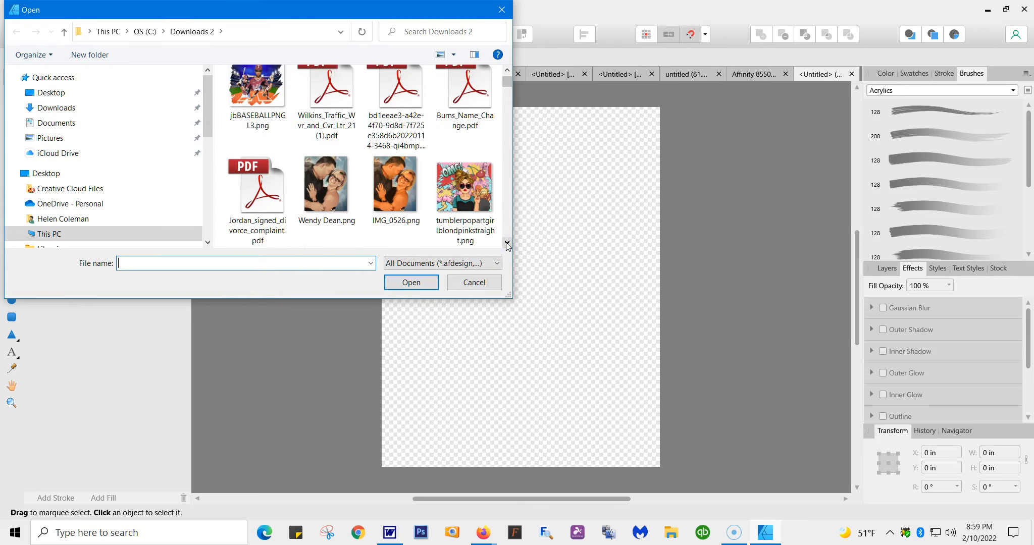
{"action": "double_click", "coordinate": [466, 194]}
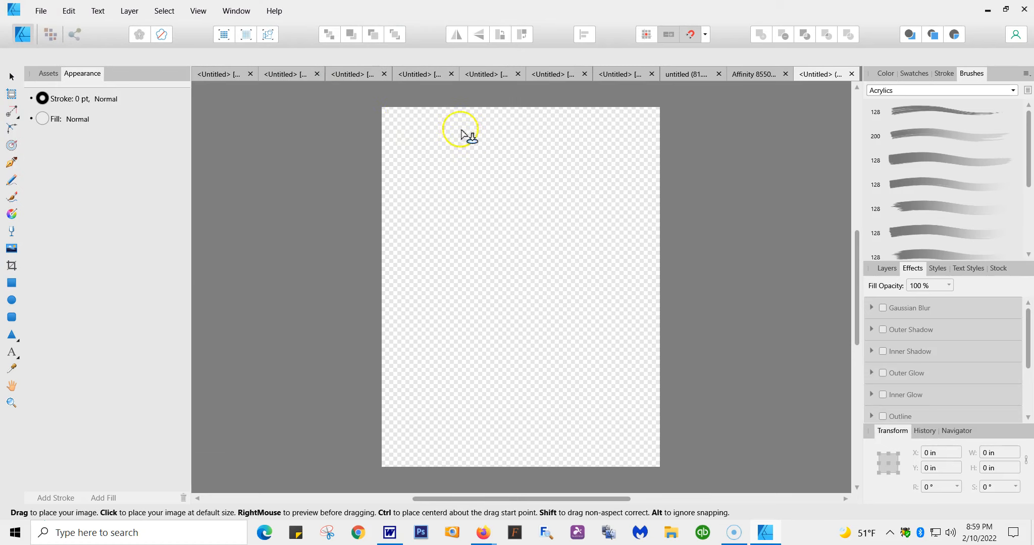
Step: Place the loaded image in the upper part of the page at about 7.72 × 6.89 in and deselect it
{"action": "left_click", "coordinate": [393, 121]}
{"action": "left_click_drag", "start_coordinate": [394, 123], "coordinate": [535, 473]}
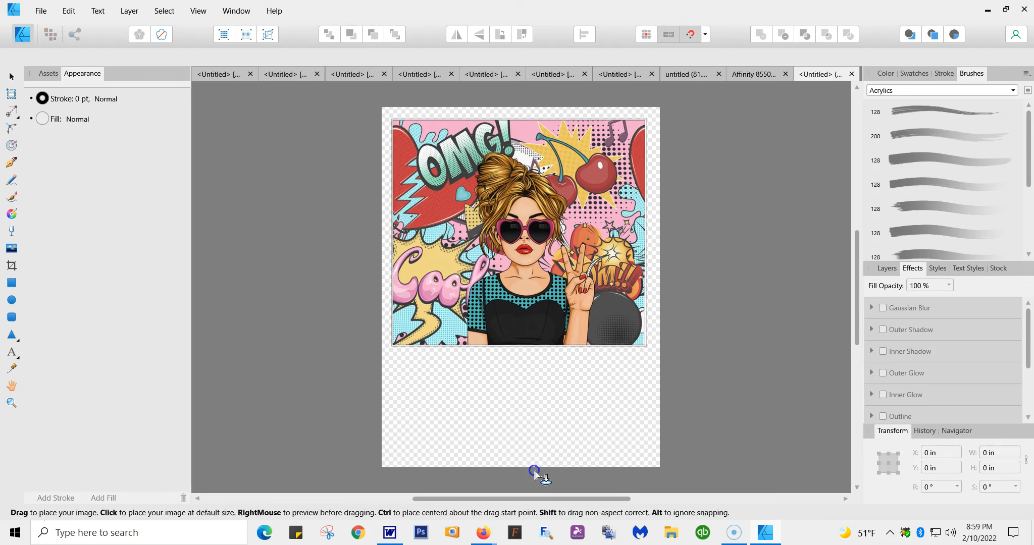
{"action": "left_click_drag", "start_coordinate": [591, 270], "coordinate": [601, 287]}
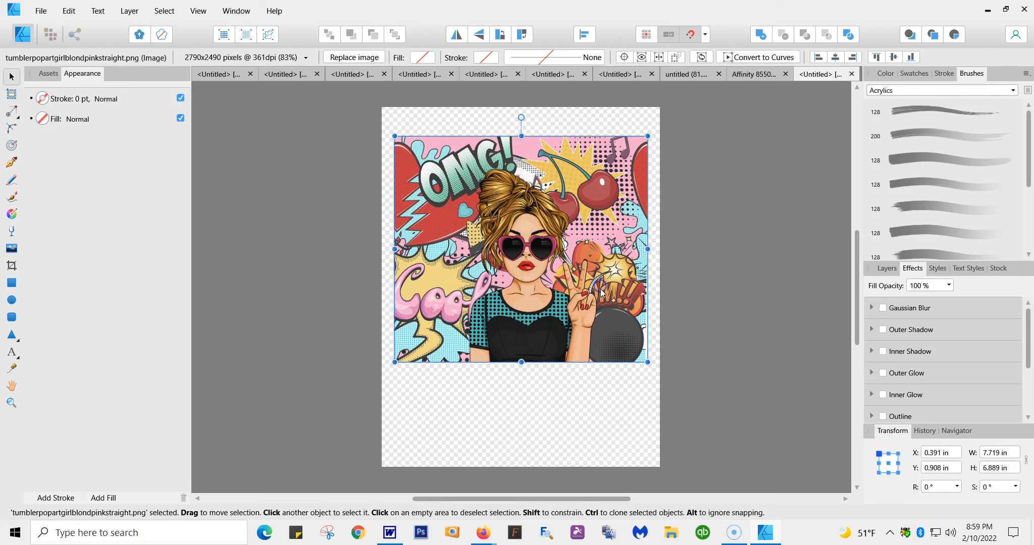
{"action": "left_click", "coordinate": [746, 196]}
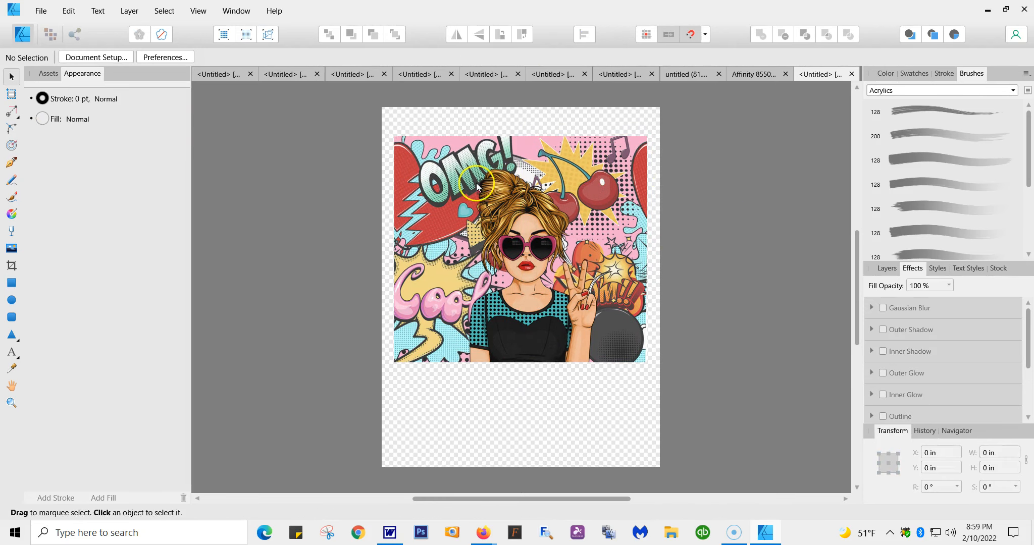
Step: In the document setup, set the color profile to Epson SC-F500 General Purpose/Textile
{"action": "left_click", "coordinate": [41, 11]}
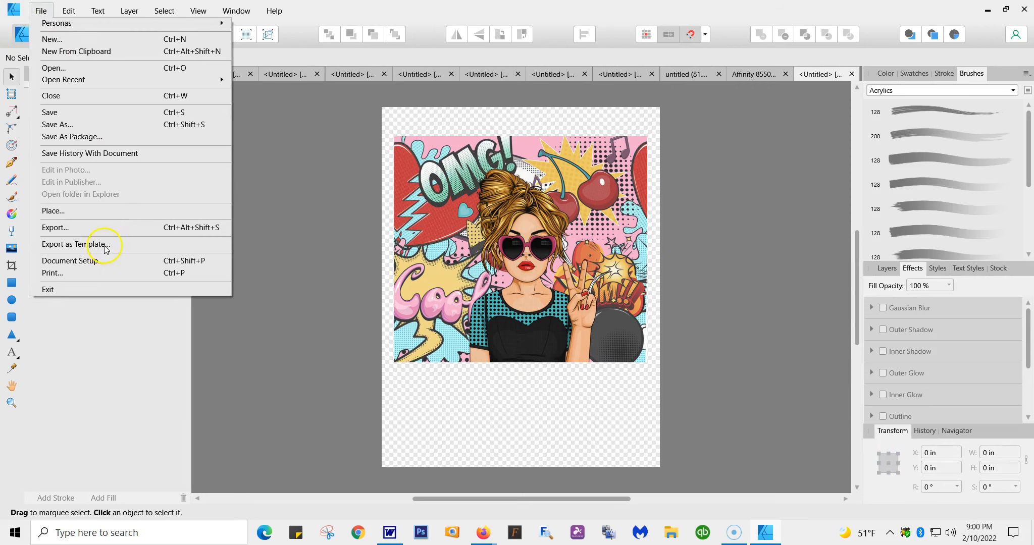
{"action": "left_click", "coordinate": [71, 260]}
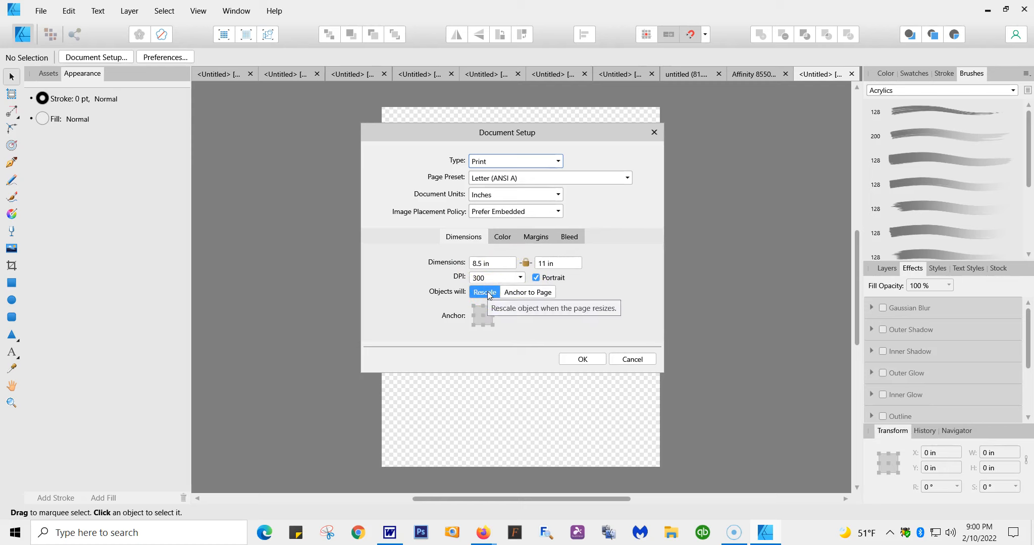
{"action": "left_click", "coordinate": [506, 241]}
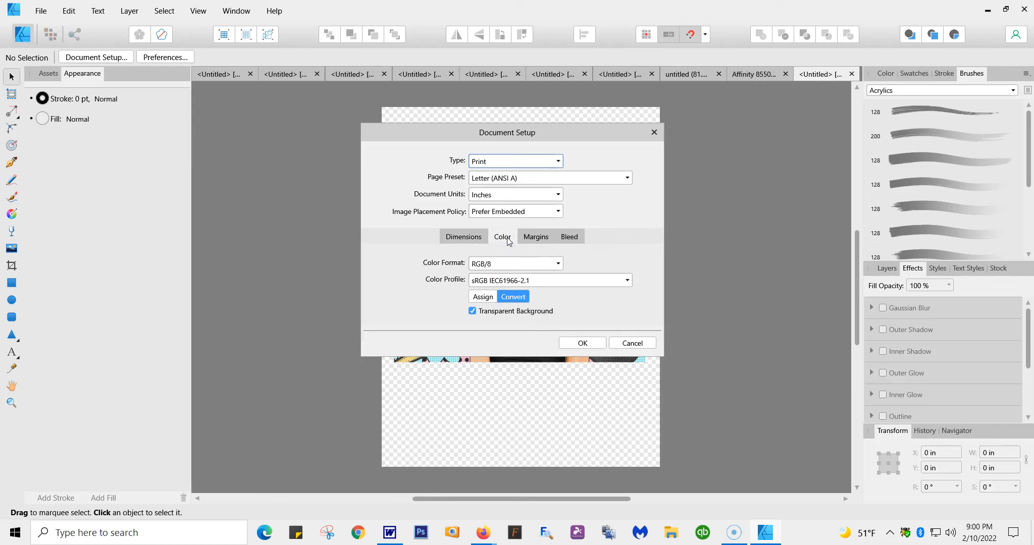
{"action": "left_click", "coordinate": [627, 280]}
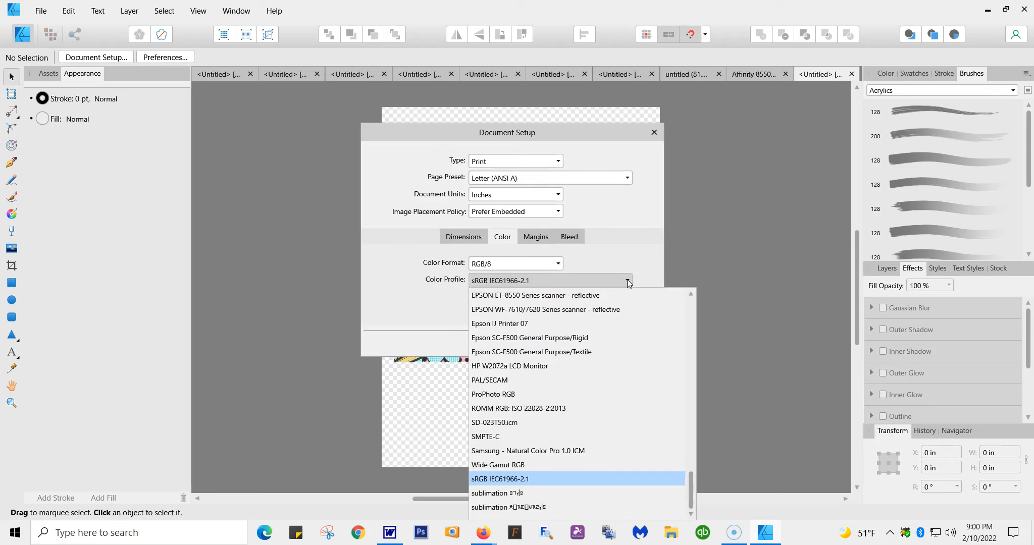
{"action": "left_click", "coordinate": [507, 341]}
{"action": "left_click", "coordinate": [517, 342]}
{"action": "left_click", "coordinate": [542, 338]}
{"action": "left_click", "coordinate": [598, 339]}
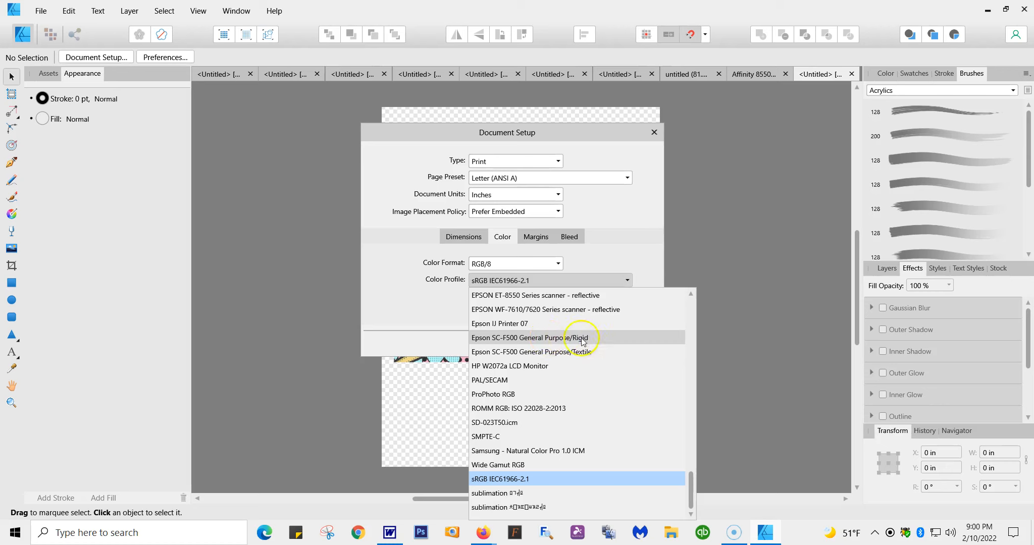
{"action": "left_click", "coordinate": [556, 353]}
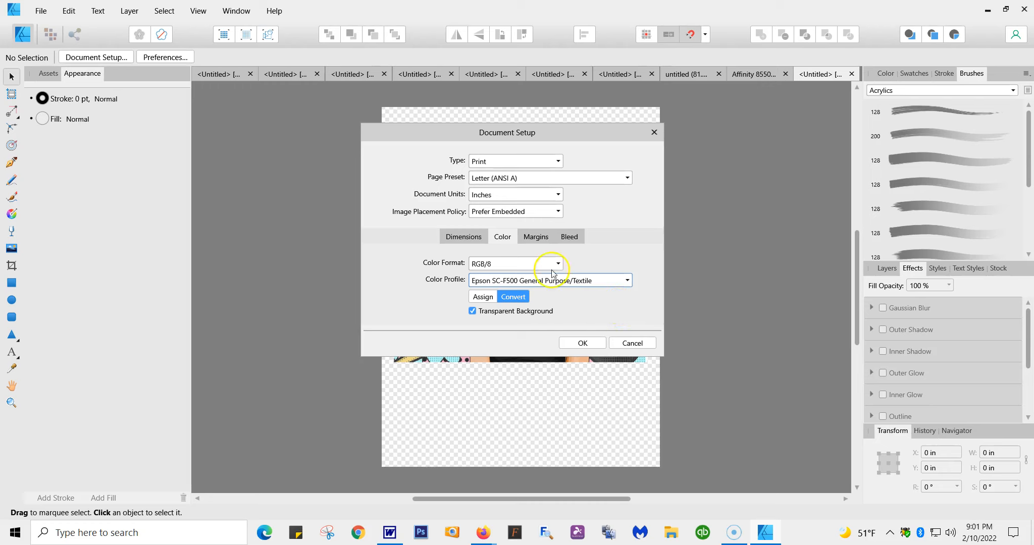
Step: Review the margin and bleed settings and apply the document setup, converting to the Epson SC-F500 General Purpose/Textile profile
{"action": "left_click", "coordinate": [538, 237]}
{"action": "left_click", "coordinate": [569, 238]}
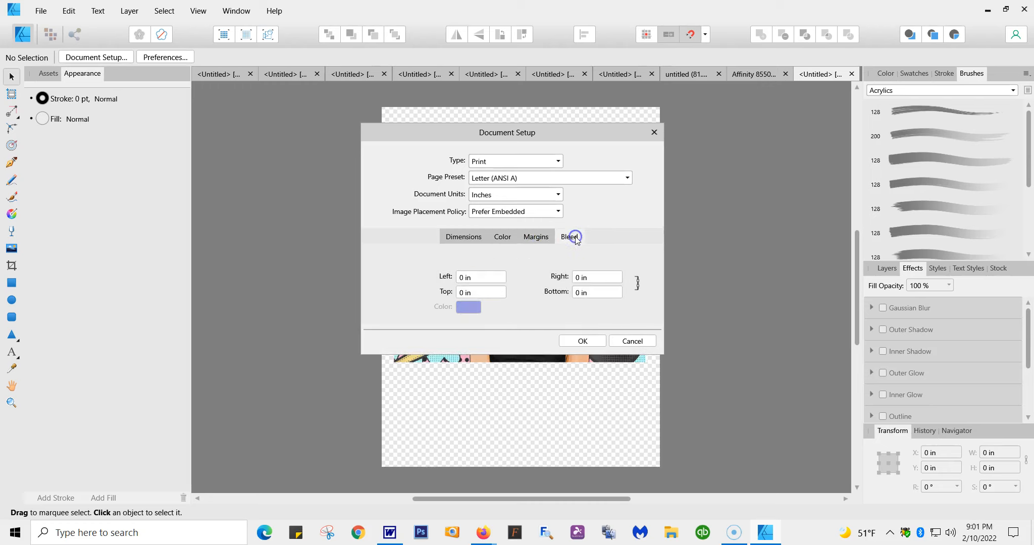
{"action": "left_click", "coordinate": [502, 239]}
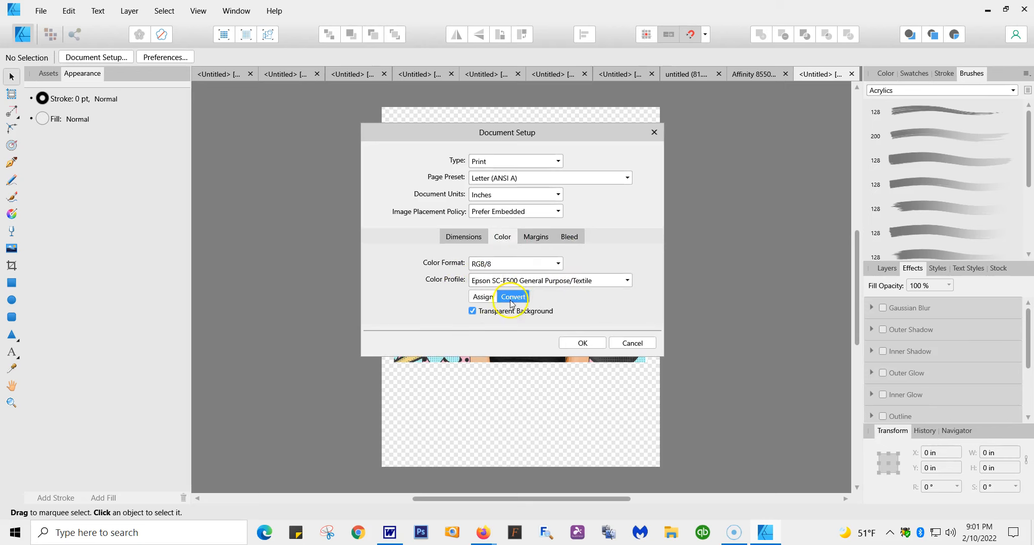
{"action": "left_click", "coordinate": [626, 281]}
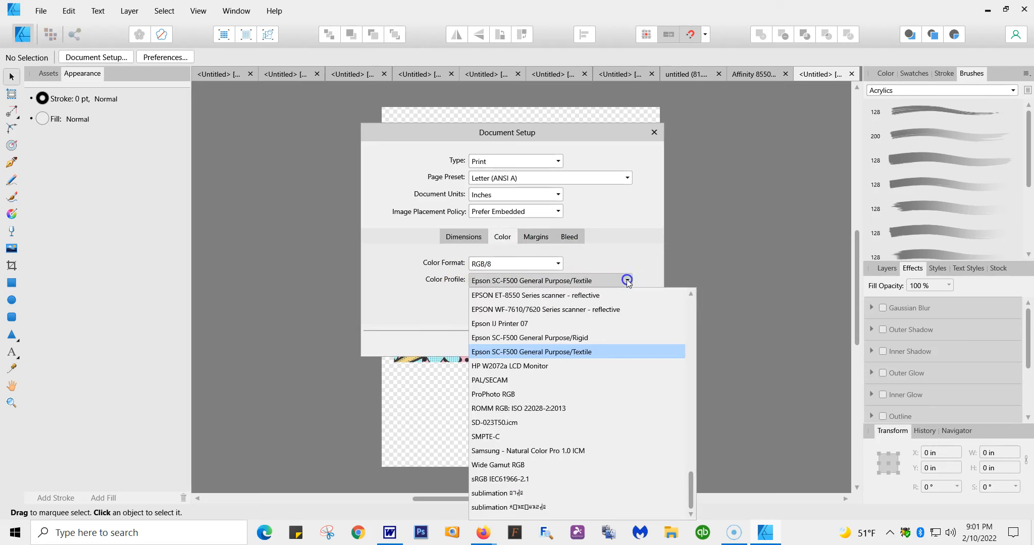
{"action": "left_click", "coordinate": [564, 352]}
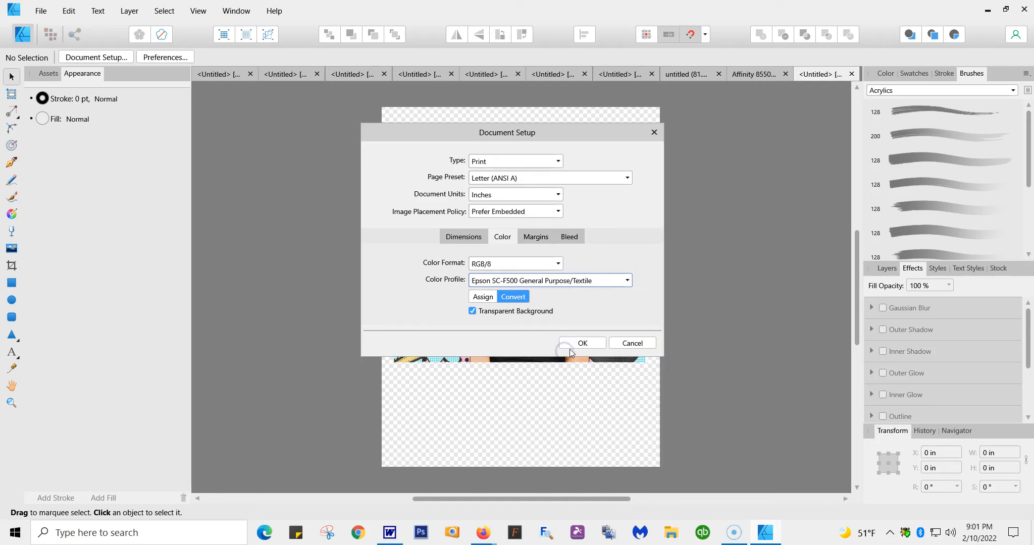
{"action": "left_click", "coordinate": [569, 348]}
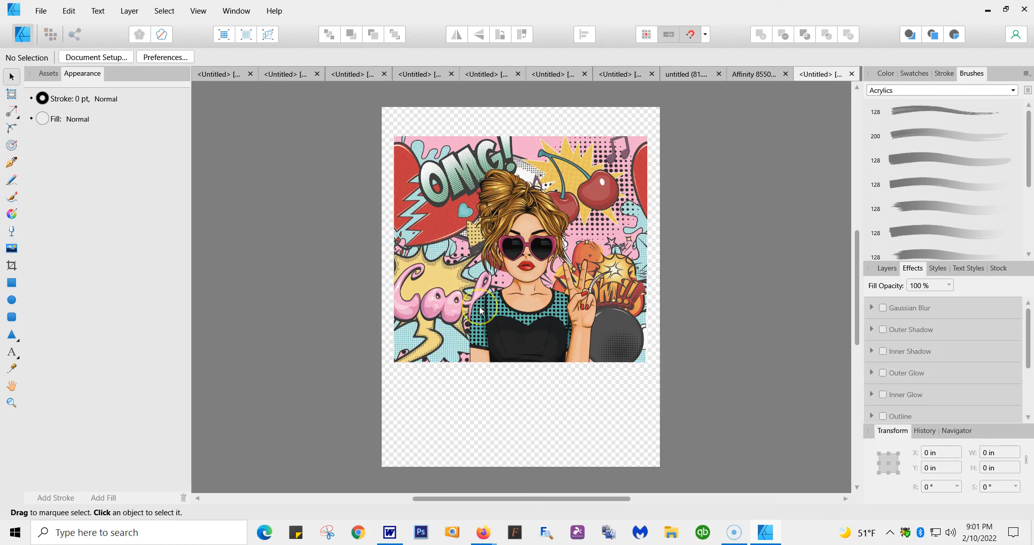
Step: Start printing the document, choose the SC-F500 Series(Network) printer and open its properties
{"action": "left_click", "coordinate": [40, 11]}
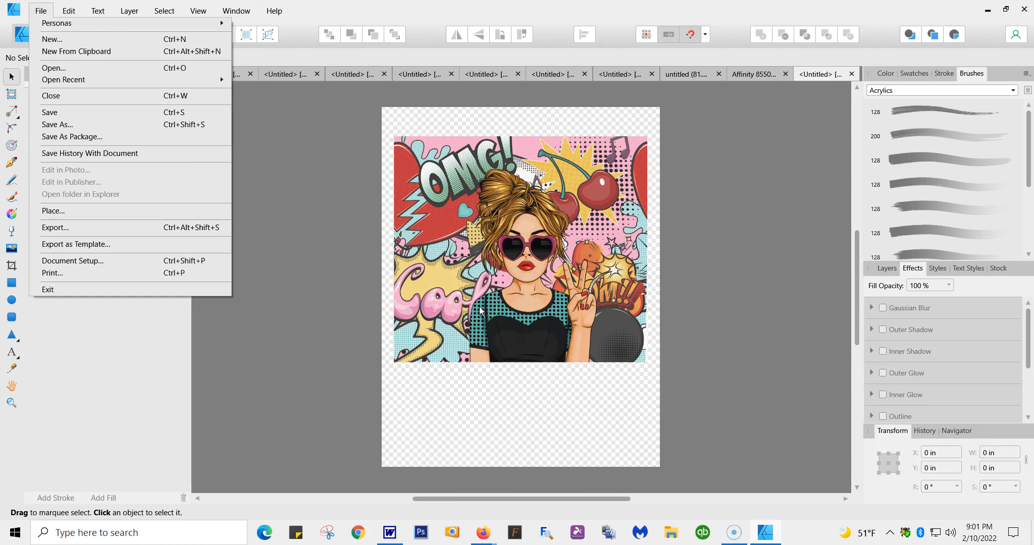
{"action": "left_click", "coordinate": [49, 274]}
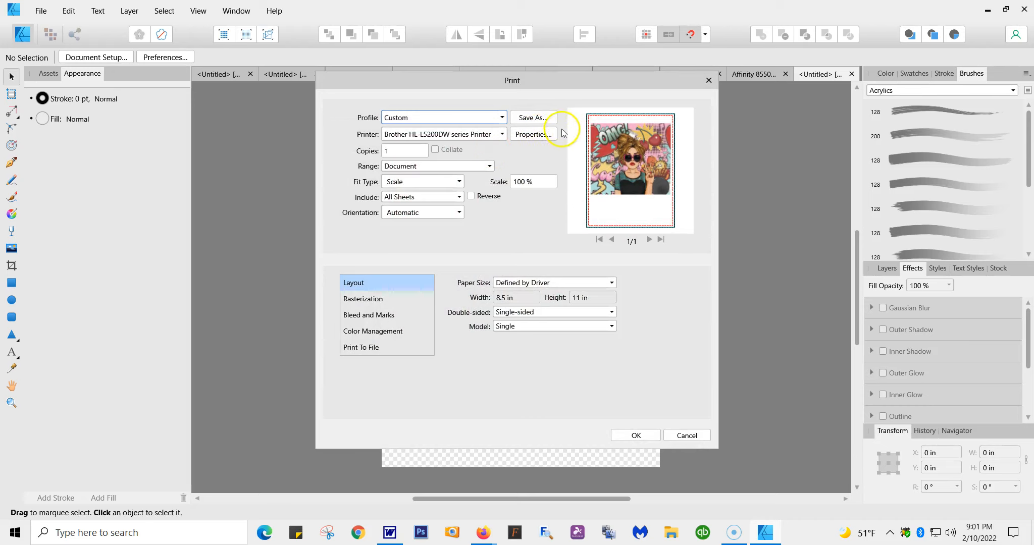
{"action": "left_click", "coordinate": [501, 134]}
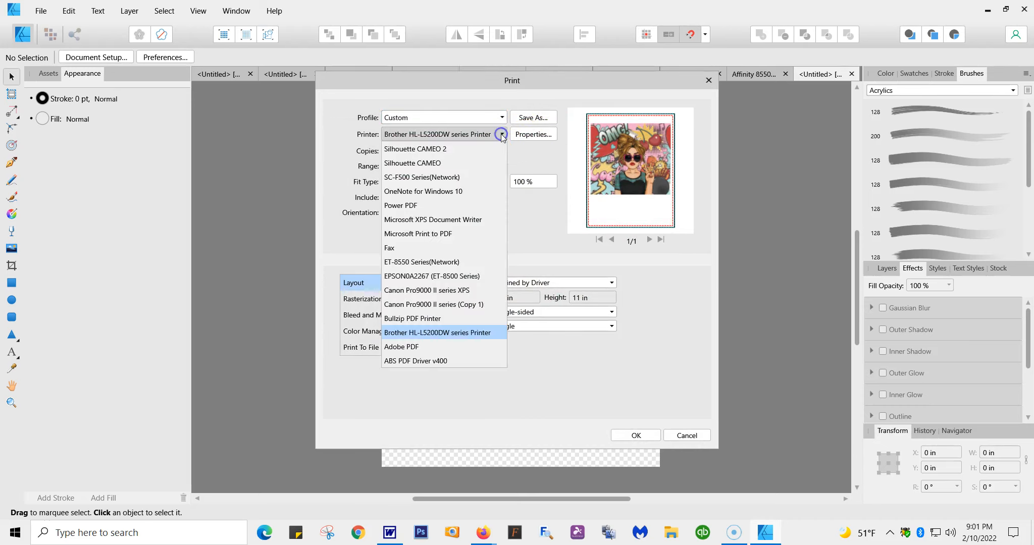
{"action": "left_click", "coordinate": [426, 178]}
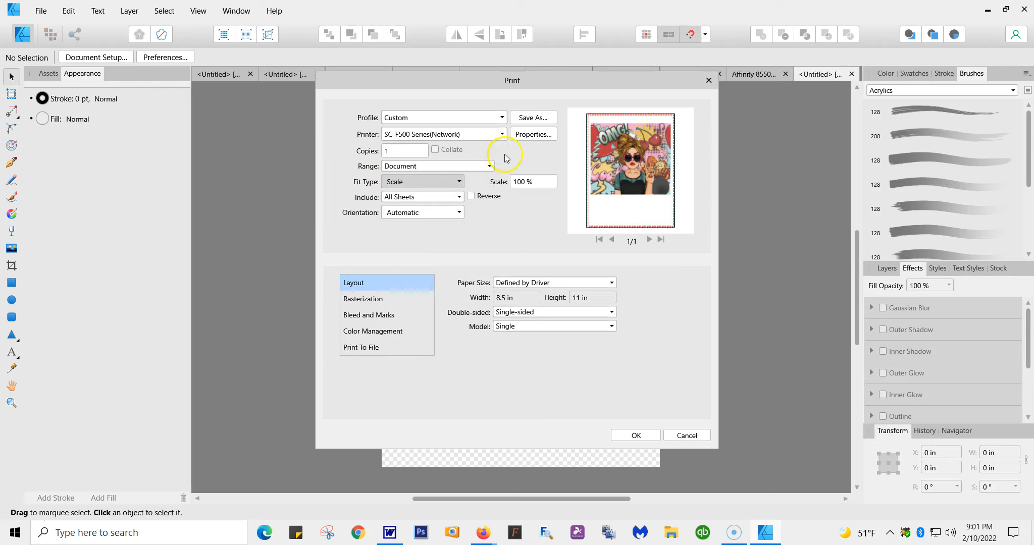
{"action": "left_click", "coordinate": [523, 135]}
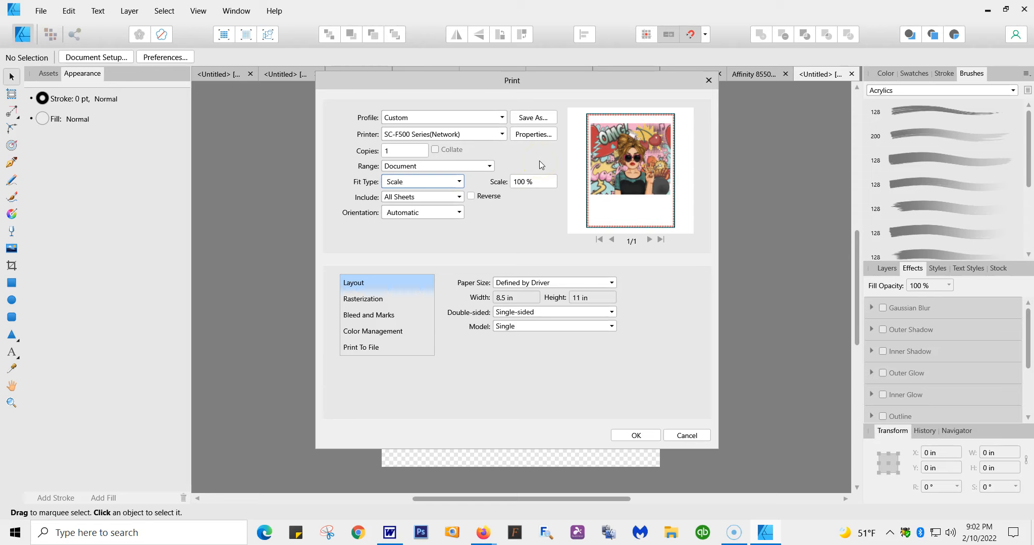
{"action": "left_click", "coordinate": [533, 135]}
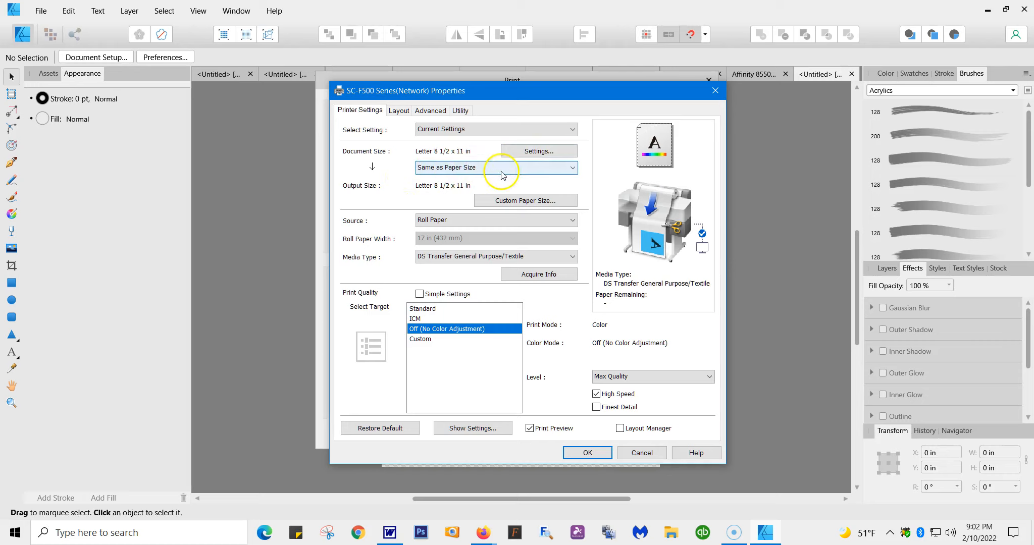
Step: Set the printer's document size to User-Defined in portrait orientation
{"action": "left_click", "coordinate": [531, 153]}
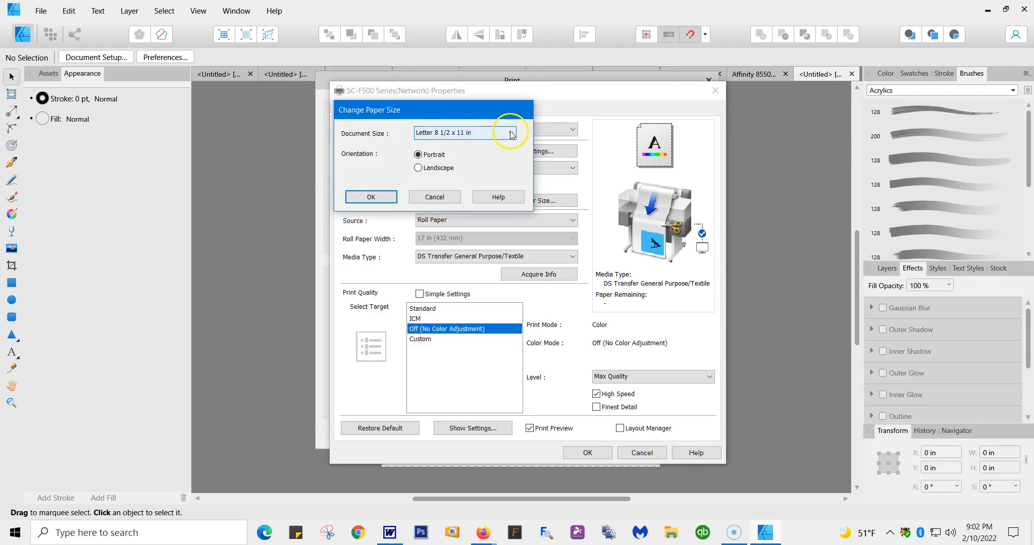
{"action": "left_click", "coordinate": [511, 133]}
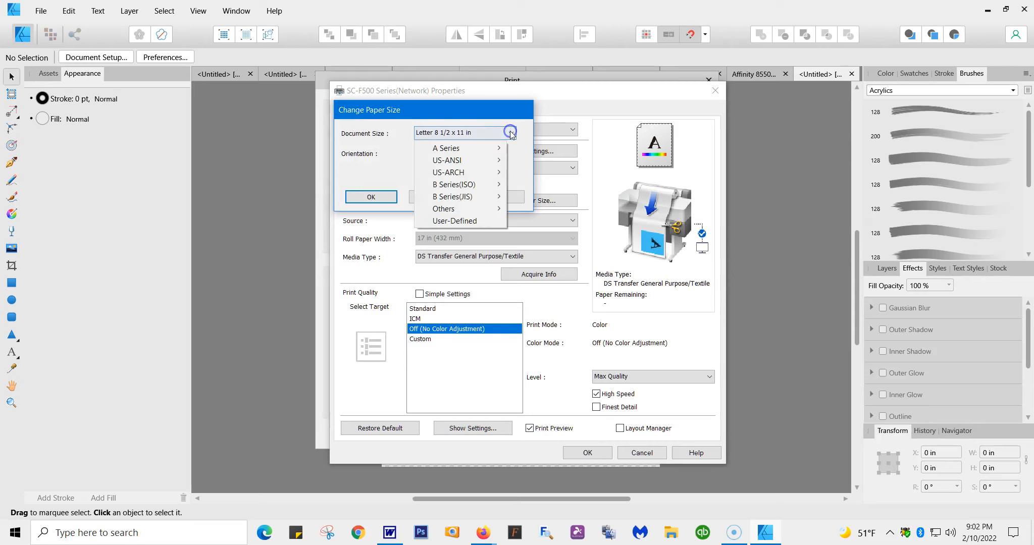
{"action": "left_click", "coordinate": [475, 220]}
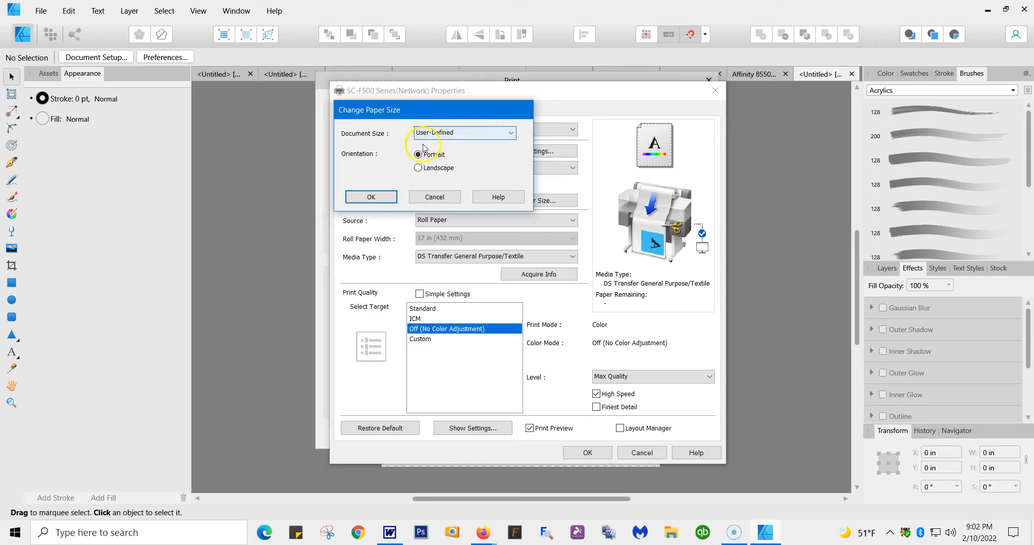
{"action": "left_click", "coordinate": [370, 197]}
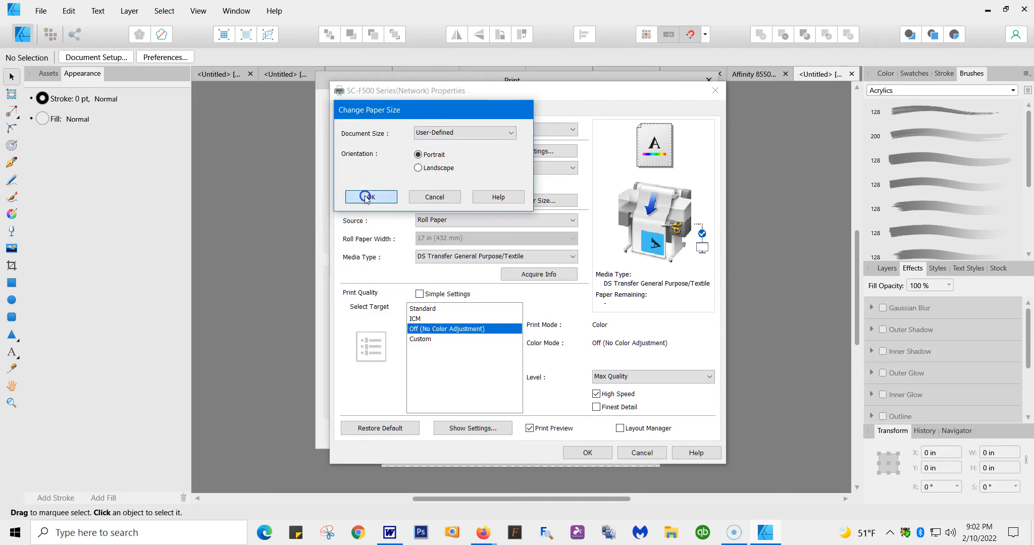
Step: Define the printer's custom paper size as 12.00 inches wide and 12.00 inches high, keeping Same as Paper Size for the output
{"action": "left_click", "coordinate": [574, 169]}
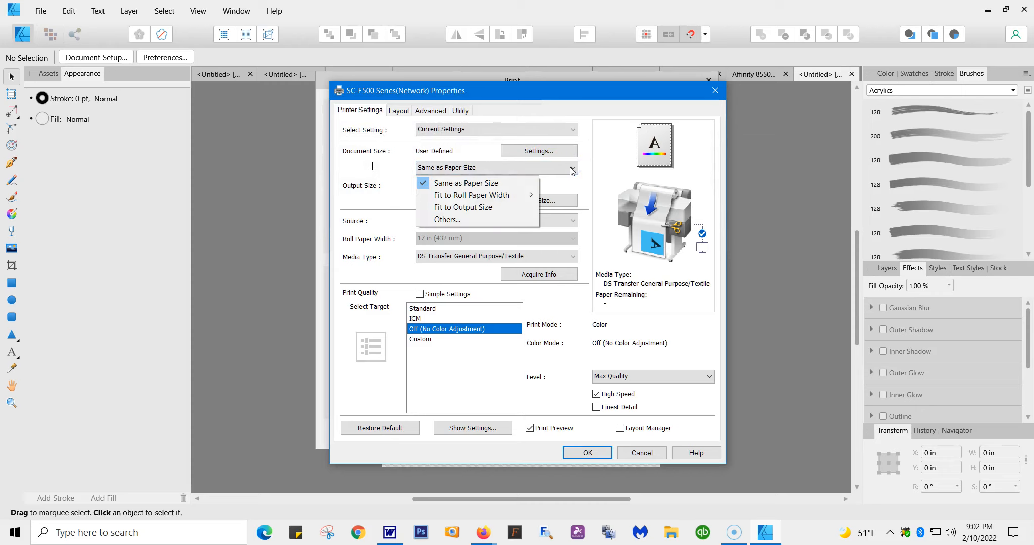
{"action": "left_click", "coordinate": [534, 168]}
{"action": "left_click", "coordinate": [532, 199]}
{"action": "left_click_drag", "start_coordinate": [539, 206], "coordinate": [504, 207]}
{"action": "type", "text": "12.00"}
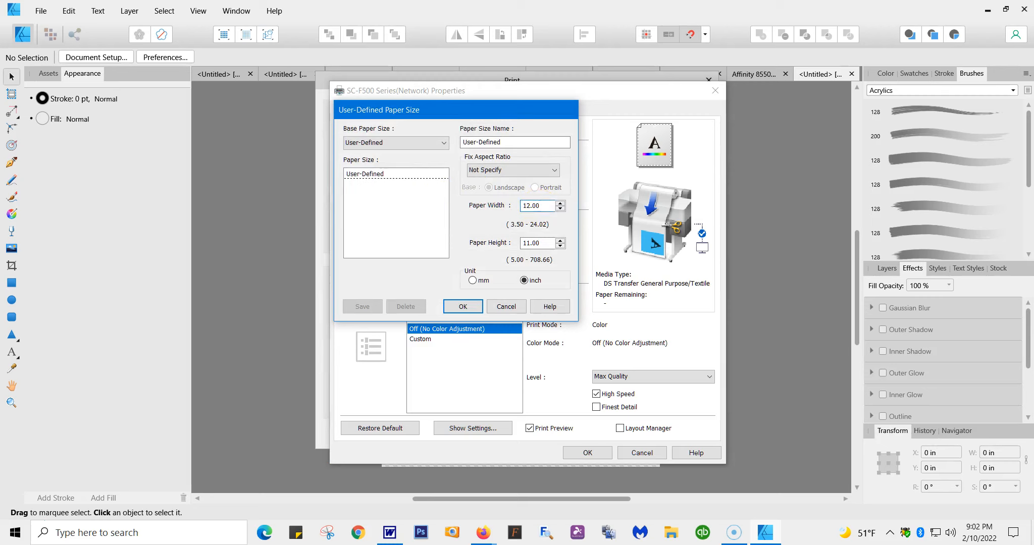
{"action": "left_click_drag", "start_coordinate": [545, 244], "coordinate": [509, 248]}
{"action": "type", "text": "1"}
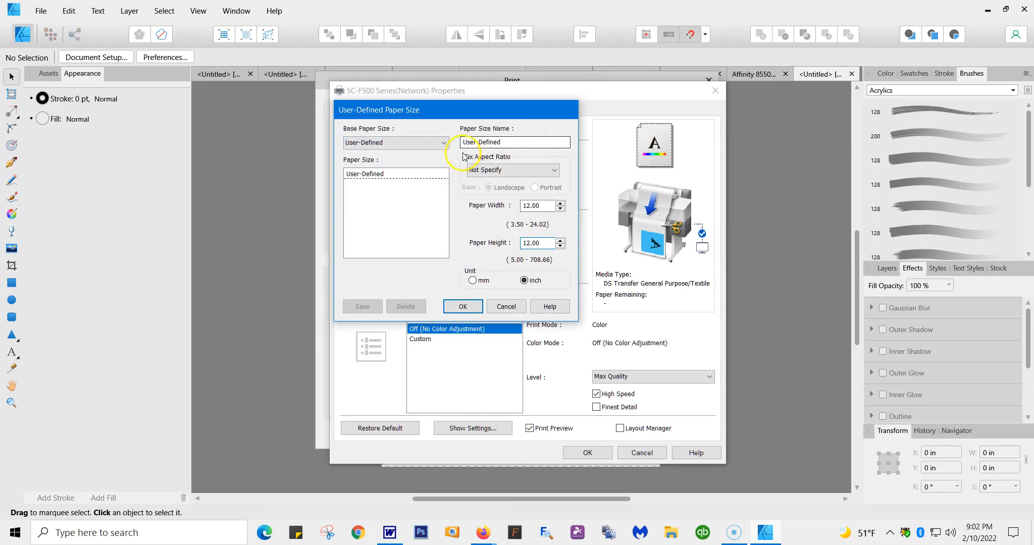
{"action": "left_click", "coordinate": [463, 306]}
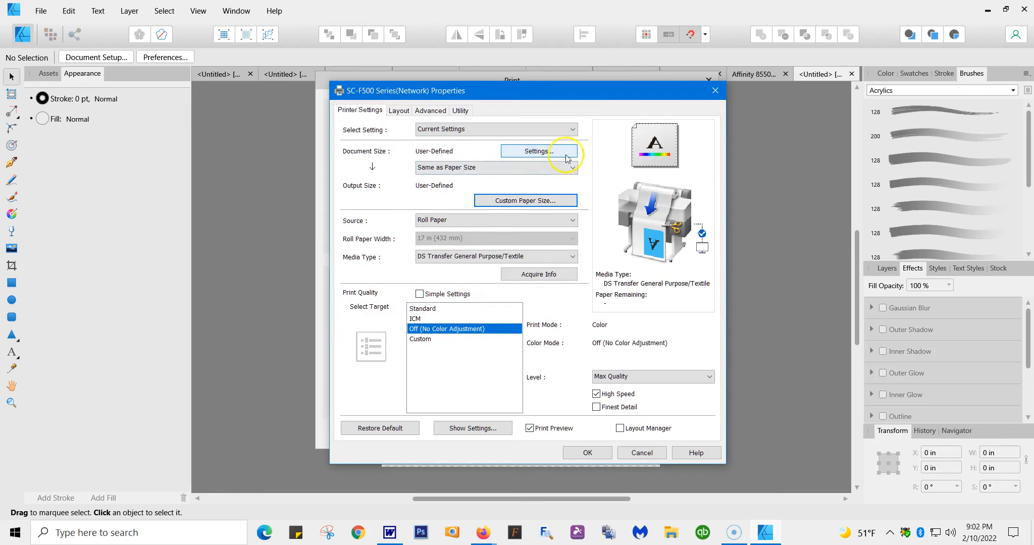
Step: Check the document size and orientation, and the custom paper's dimensions, in the printer properties
{"action": "left_click", "coordinate": [549, 153]}
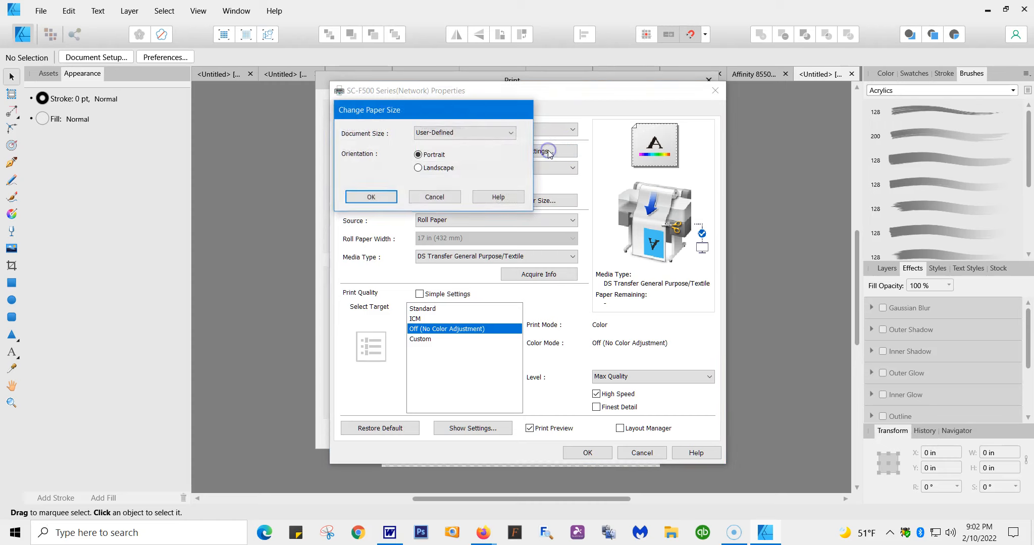
{"action": "left_click", "coordinate": [372, 197]}
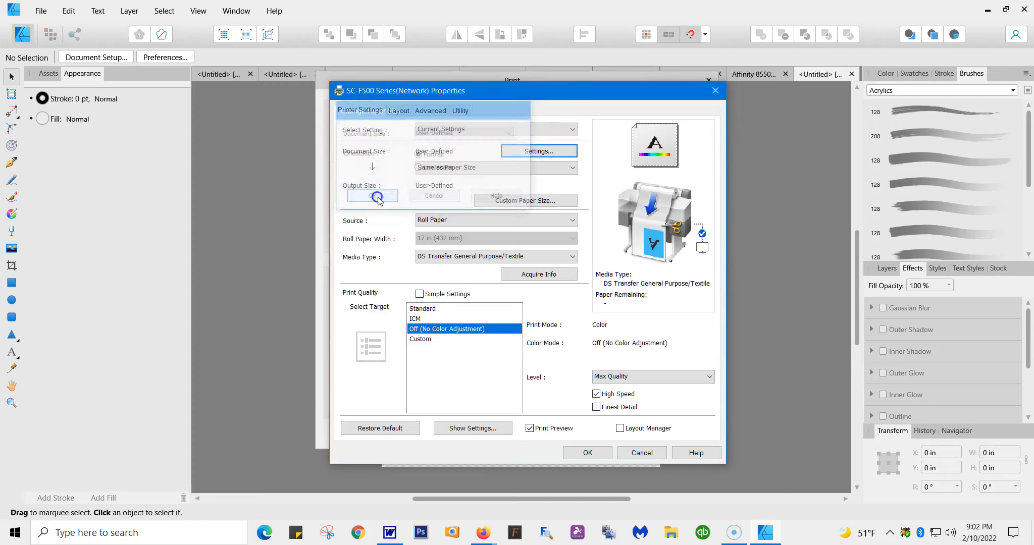
{"action": "left_click", "coordinate": [555, 205]}
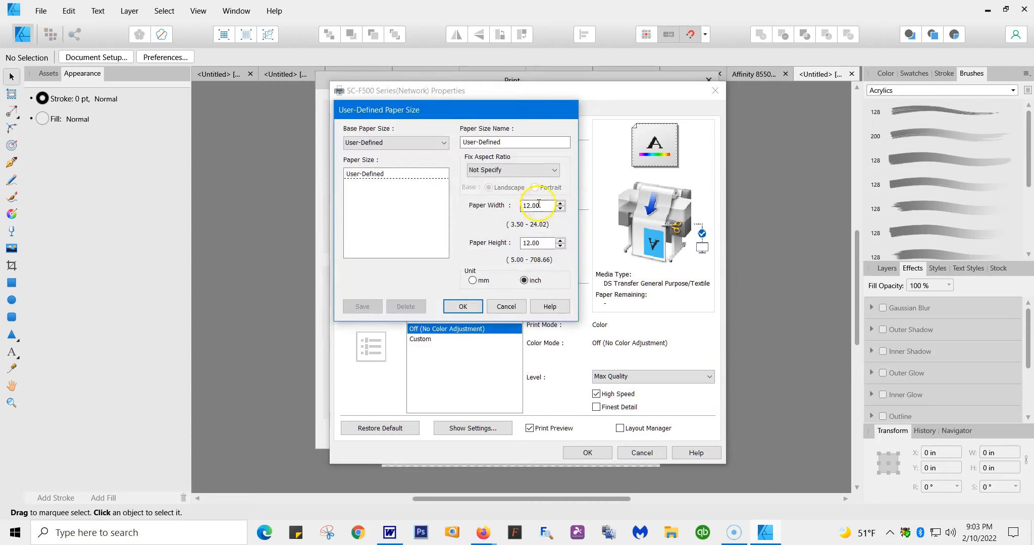
{"action": "left_click", "coordinate": [466, 307]}
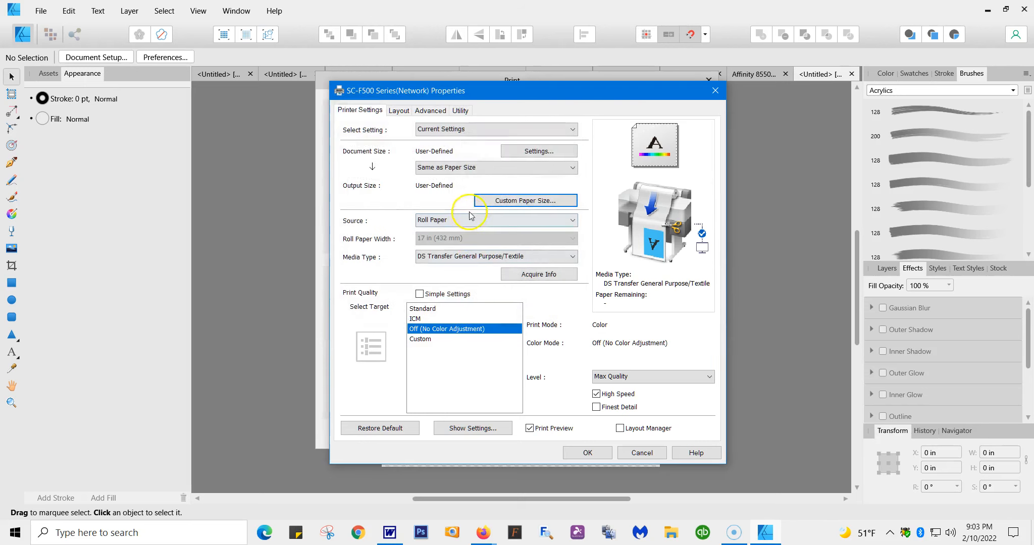
Step: Keep Roll Paper as the paper source and choose DS Transfer General Purpose/Textile as the media type
{"action": "left_click", "coordinate": [574, 221]}
{"action": "left_click", "coordinate": [573, 221]}
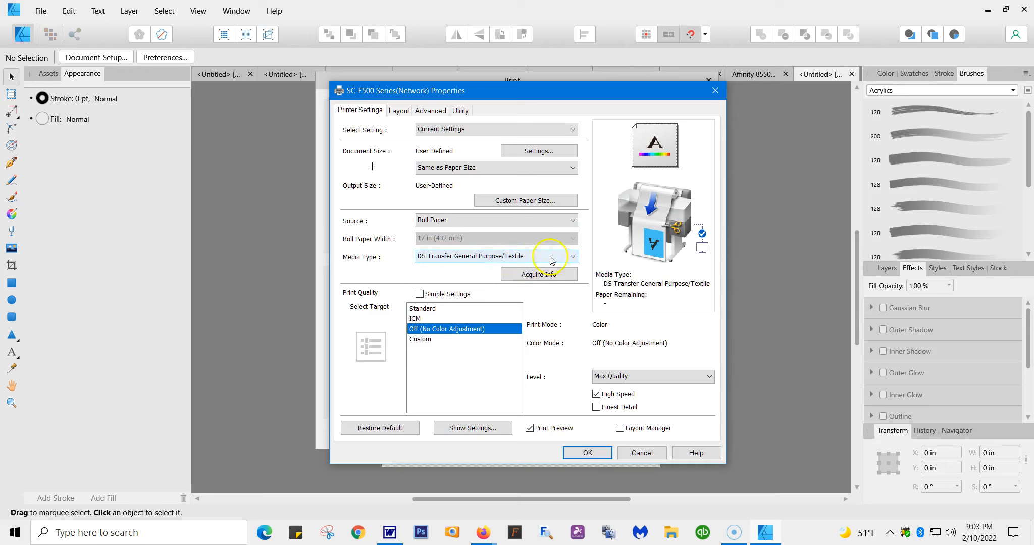
{"action": "left_click", "coordinate": [573, 257]}
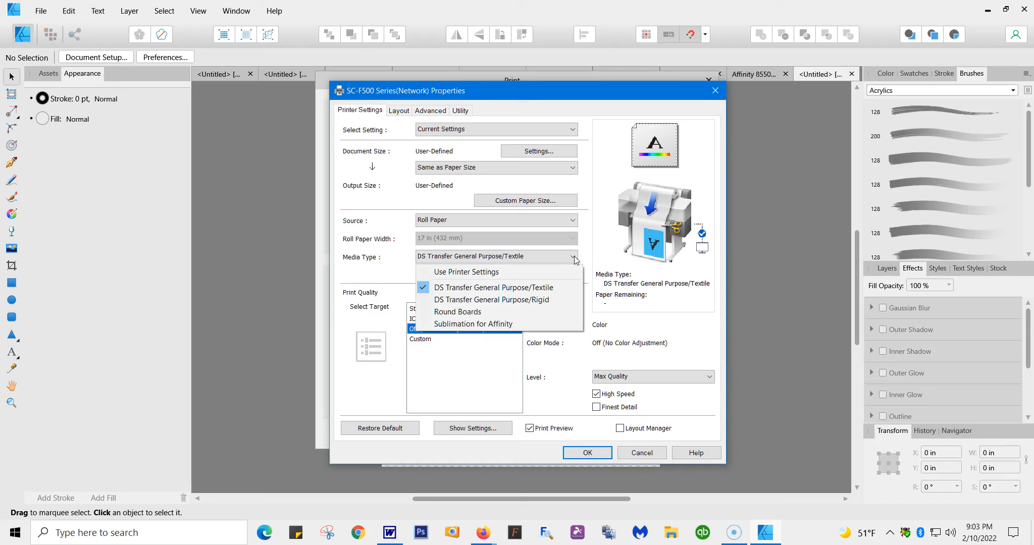
{"action": "left_click", "coordinate": [525, 288]}
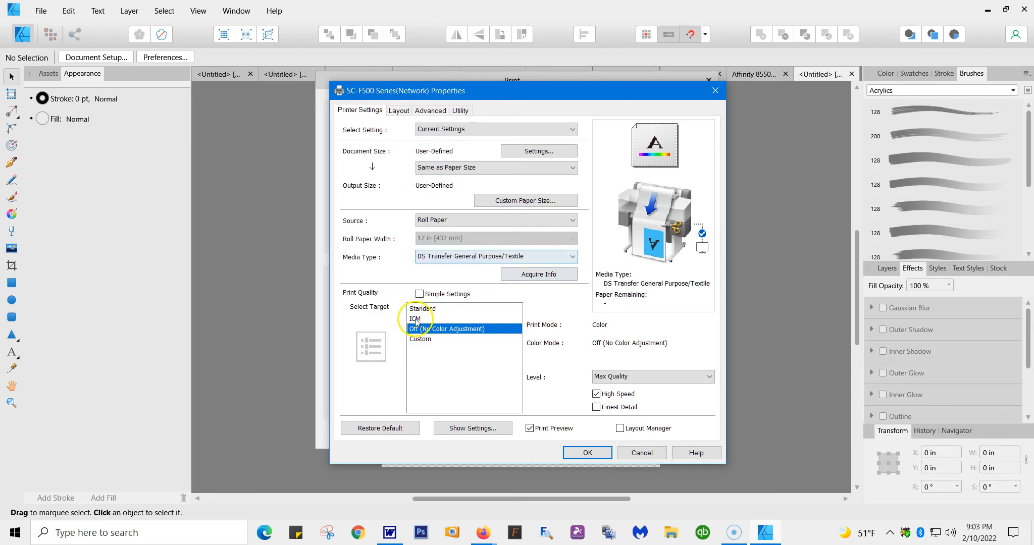
Step: Set the printer's document size to Letter 8 1/2 x 11 in, in portrait orientation
{"action": "left_click", "coordinate": [575, 168]}
{"action": "left_click", "coordinate": [573, 168]}
{"action": "left_click", "coordinate": [542, 152]}
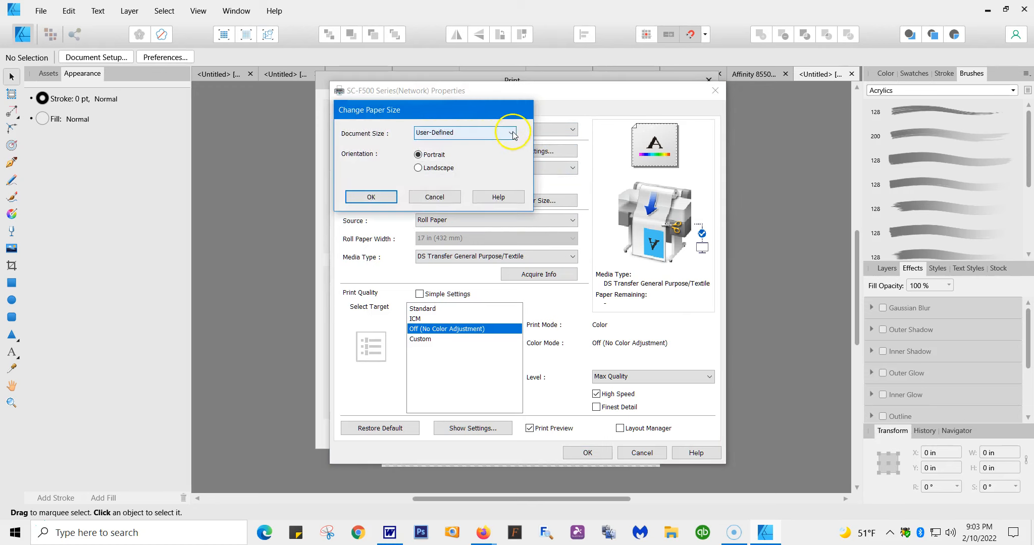
{"action": "left_click", "coordinate": [510, 134]}
{"action": "mouse_move", "coordinate": [457, 161]}
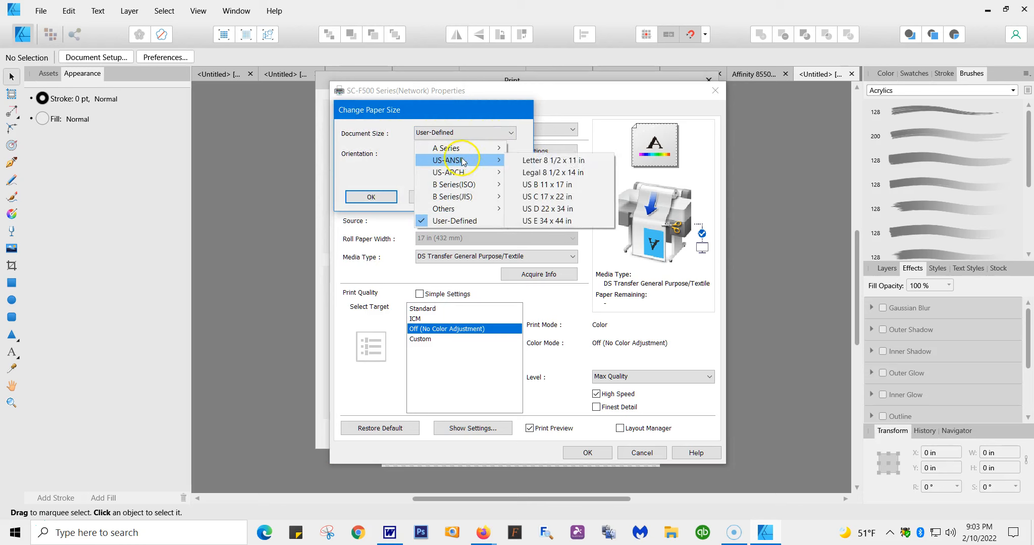
{"action": "left_click", "coordinate": [529, 159]}
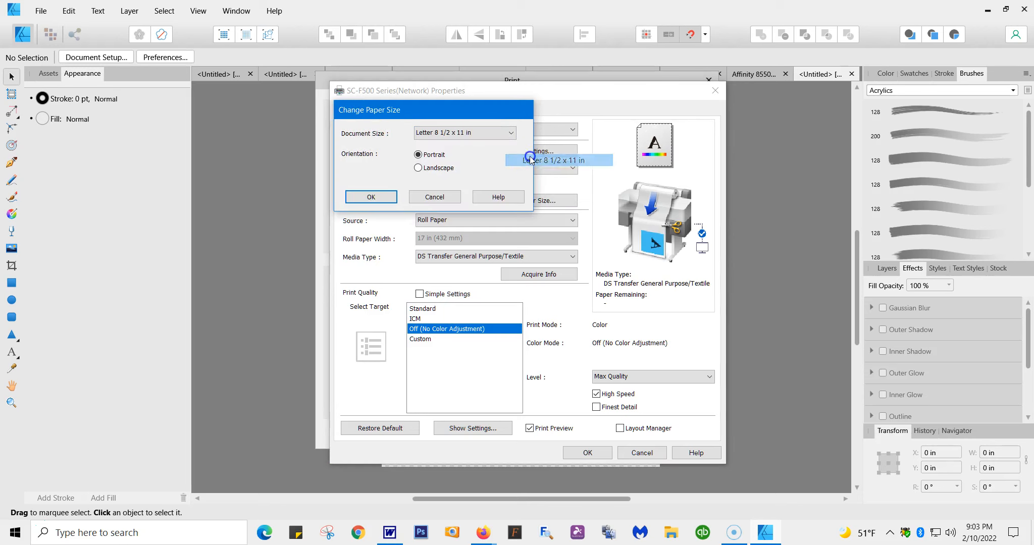
{"action": "left_click", "coordinate": [371, 197]}
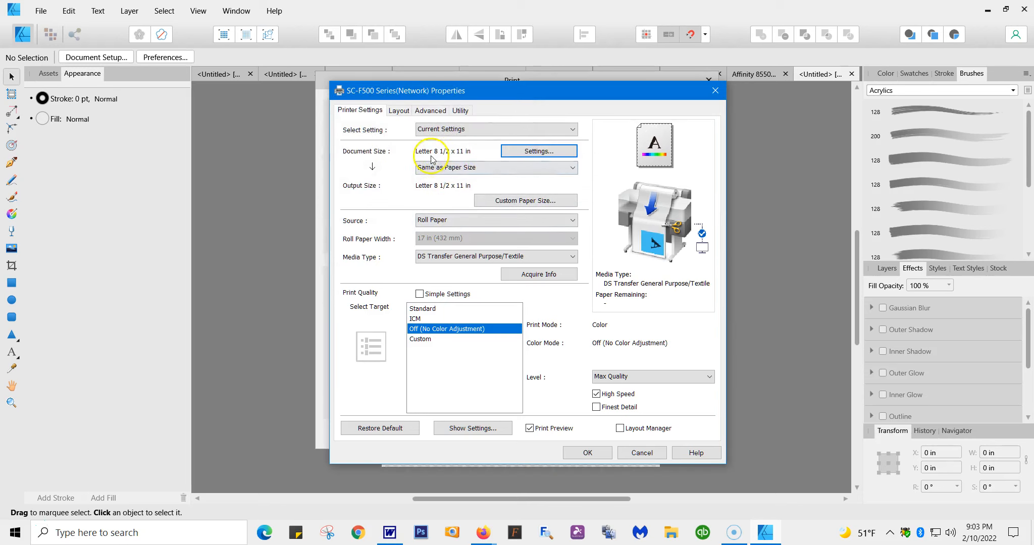
Step: Base the user-defined paper size on Letter 8 1/2 x 11 in and accept it
{"action": "left_click", "coordinate": [540, 201]}
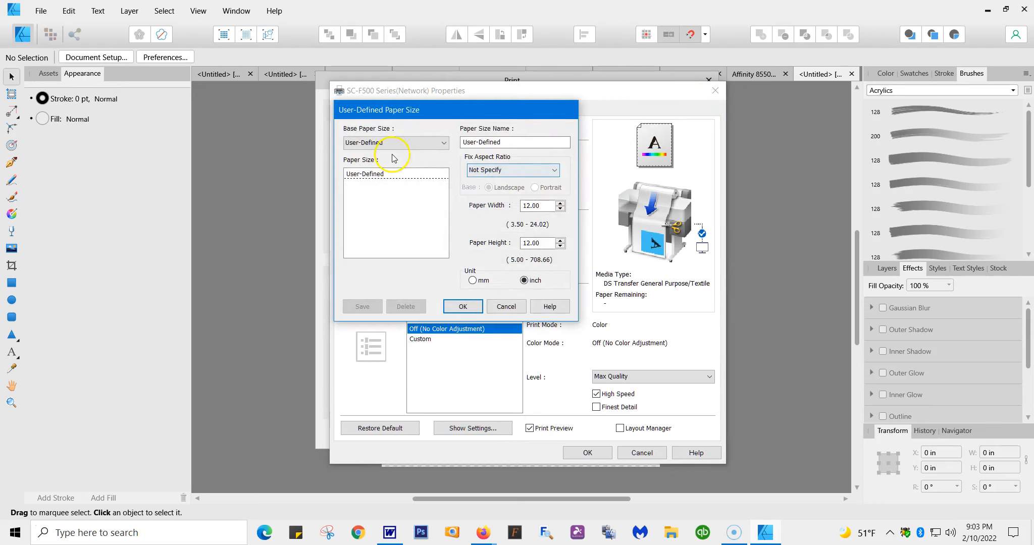
{"action": "left_click", "coordinate": [443, 143]}
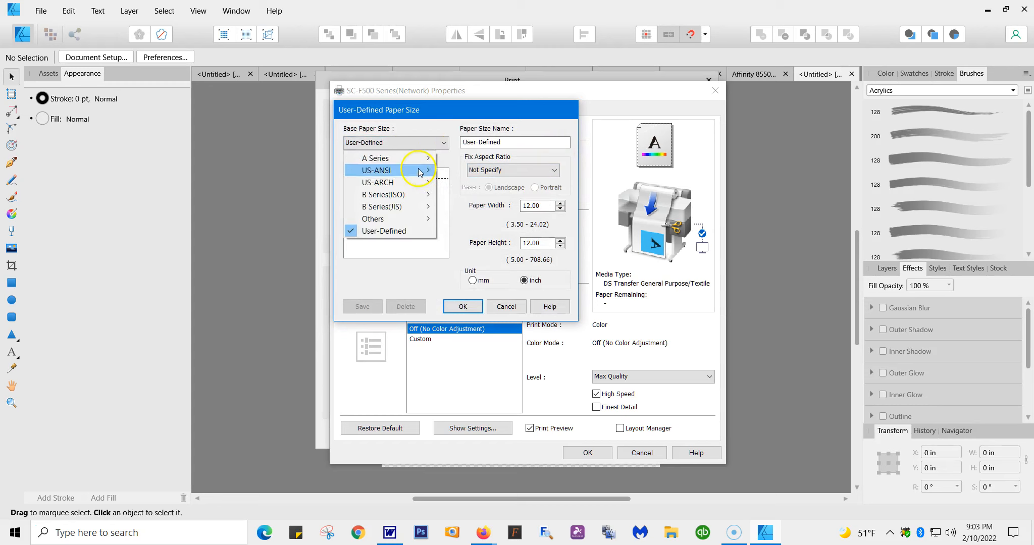
{"action": "mouse_move", "coordinate": [404, 170]}
{"action": "left_click", "coordinate": [464, 171]}
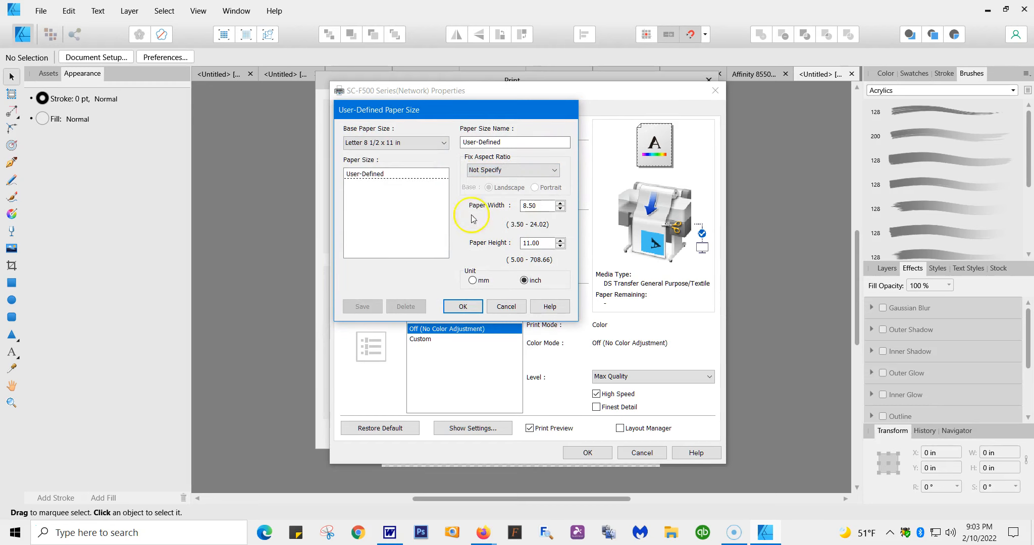
{"action": "left_click", "coordinate": [457, 305]}
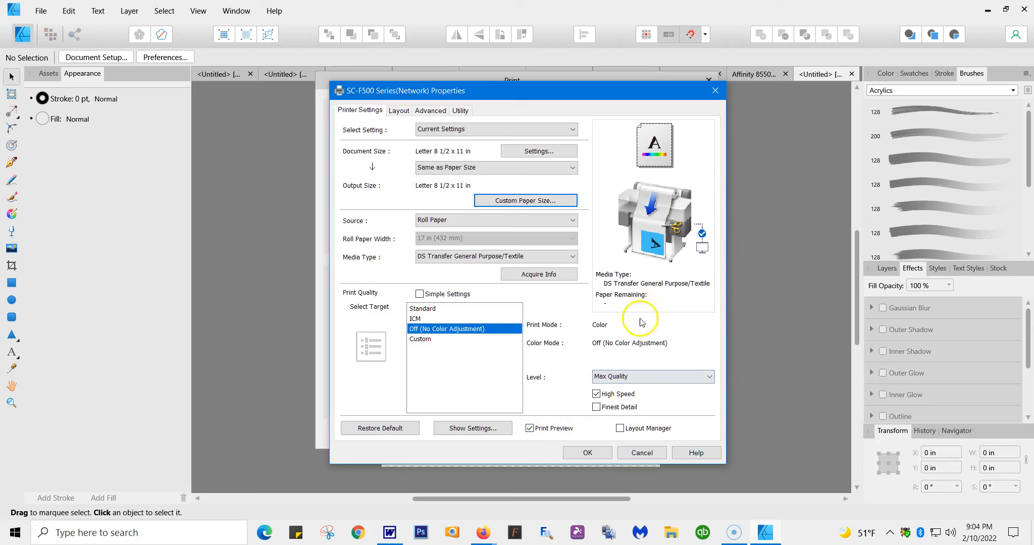
Step: Set the print quality level to Max Quality, turn off High Speed and enable Finest Detail
{"action": "left_click", "coordinate": [709, 377]}
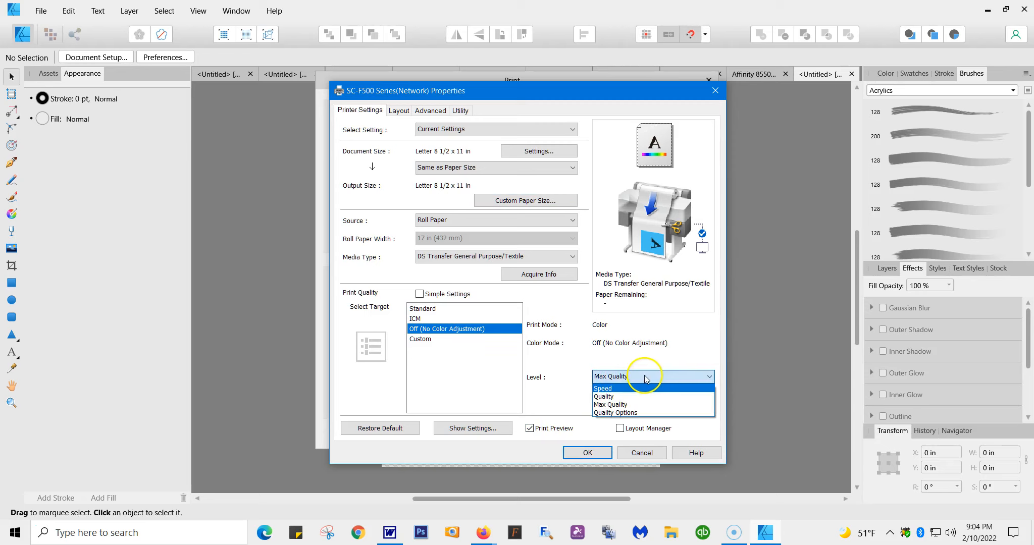
{"action": "left_click", "coordinate": [606, 405]}
{"action": "left_click", "coordinate": [596, 395]}
{"action": "left_click", "coordinate": [533, 408]}
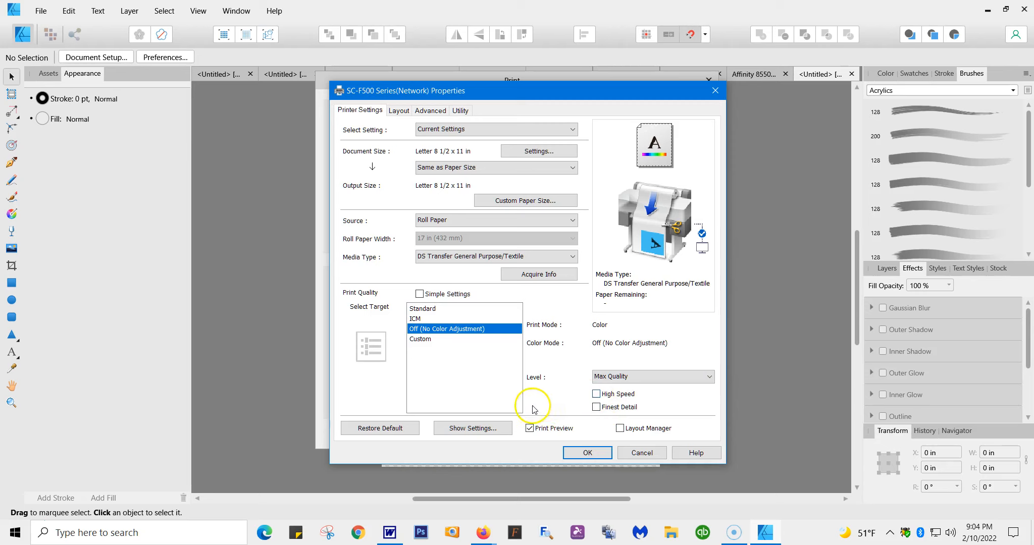
{"action": "left_click", "coordinate": [596, 407]}
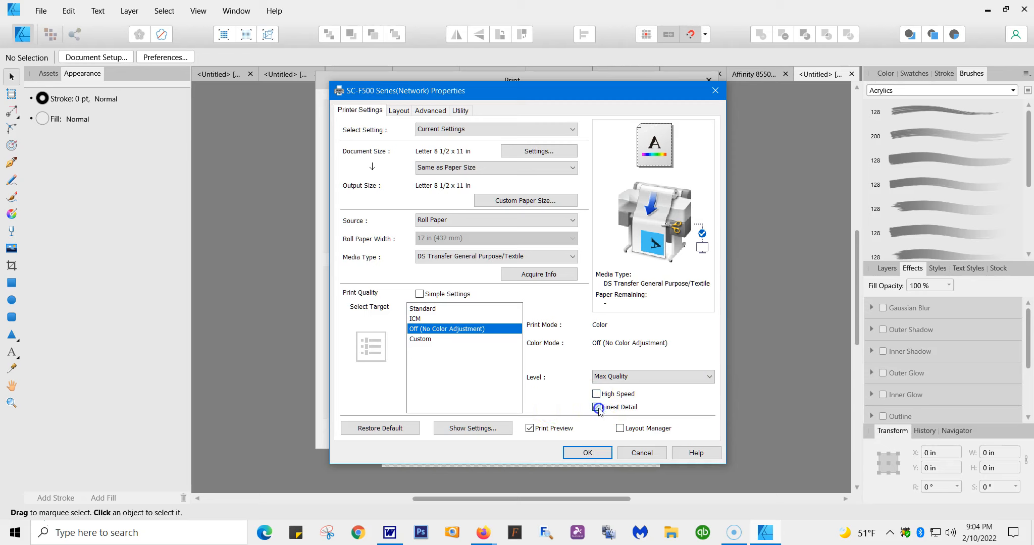
Step: Try the Quality level, then return to Max Quality with High Speed off and Finest Detail on
{"action": "left_click", "coordinate": [709, 377]}
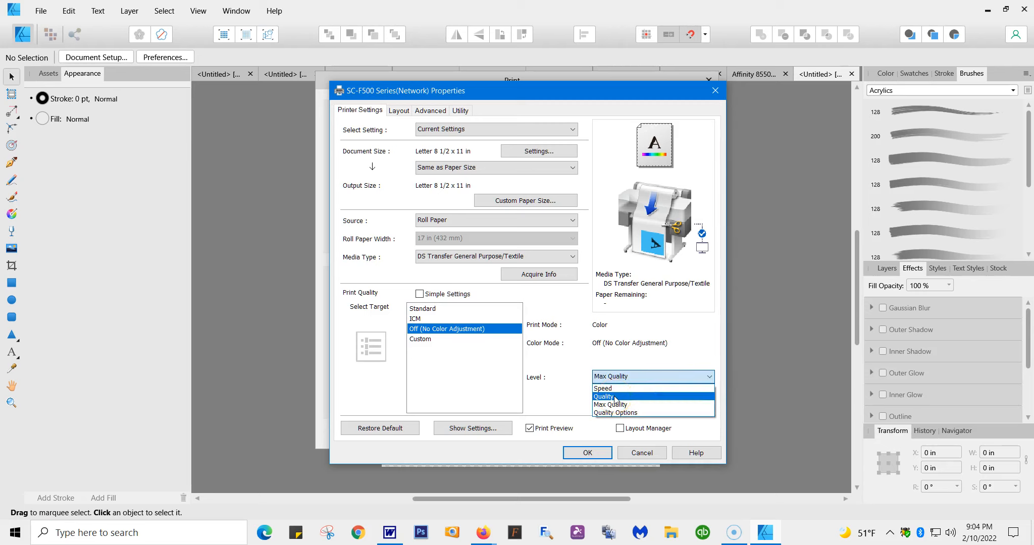
{"action": "left_click", "coordinate": [615, 396]}
{"action": "left_click", "coordinate": [709, 377]}
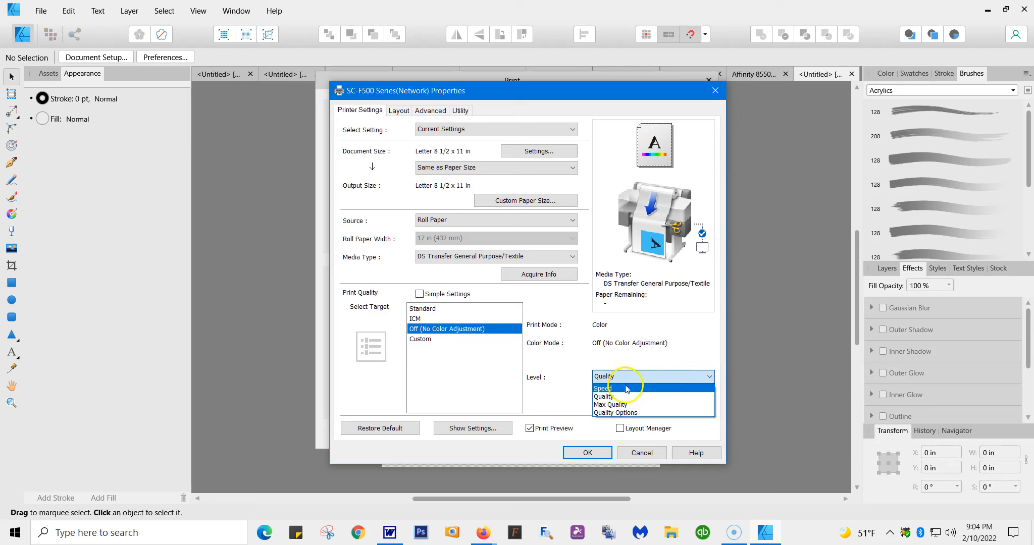
{"action": "left_click", "coordinate": [611, 404]}
{"action": "left_click", "coordinate": [597, 395]}
{"action": "left_click", "coordinate": [596, 407]}
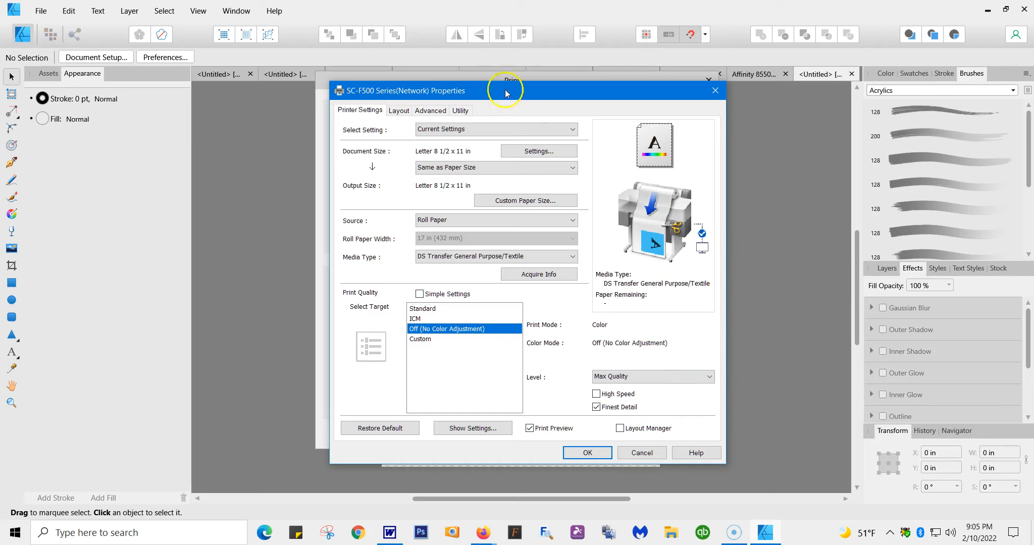
Step: Review the printer's advanced and layout settings and apply the printer properties
{"action": "left_click", "coordinate": [429, 111]}
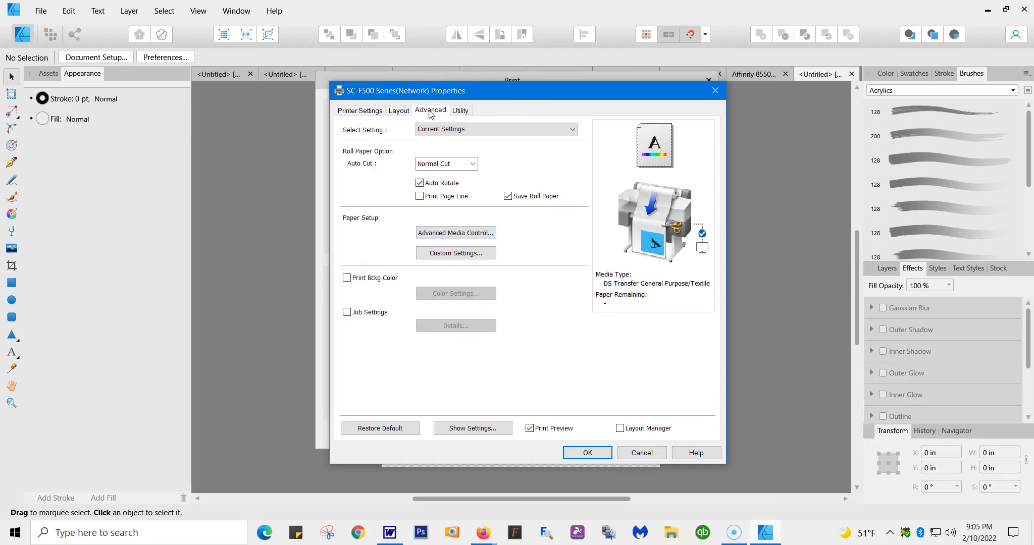
{"action": "left_click", "coordinate": [366, 112]}
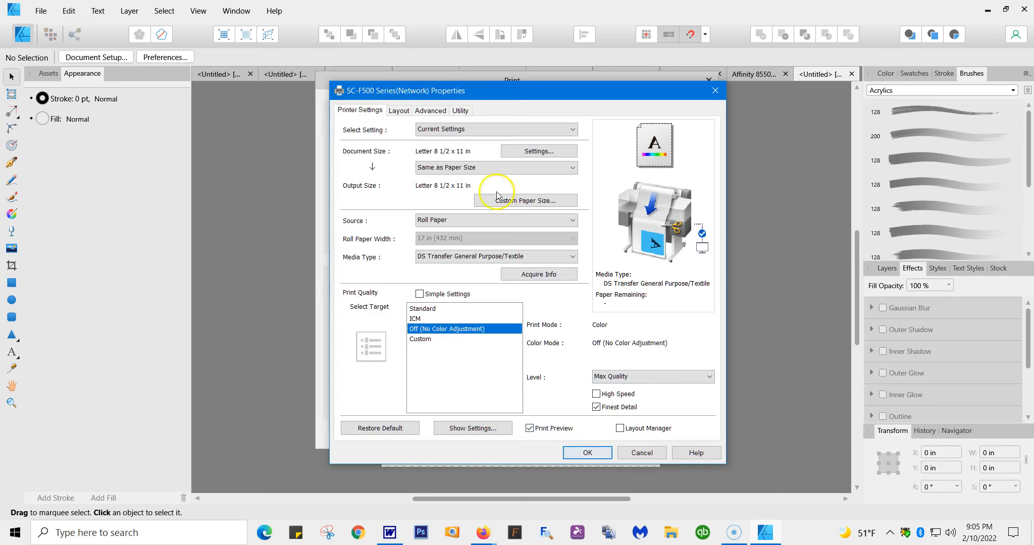
{"action": "left_click", "coordinate": [432, 111]}
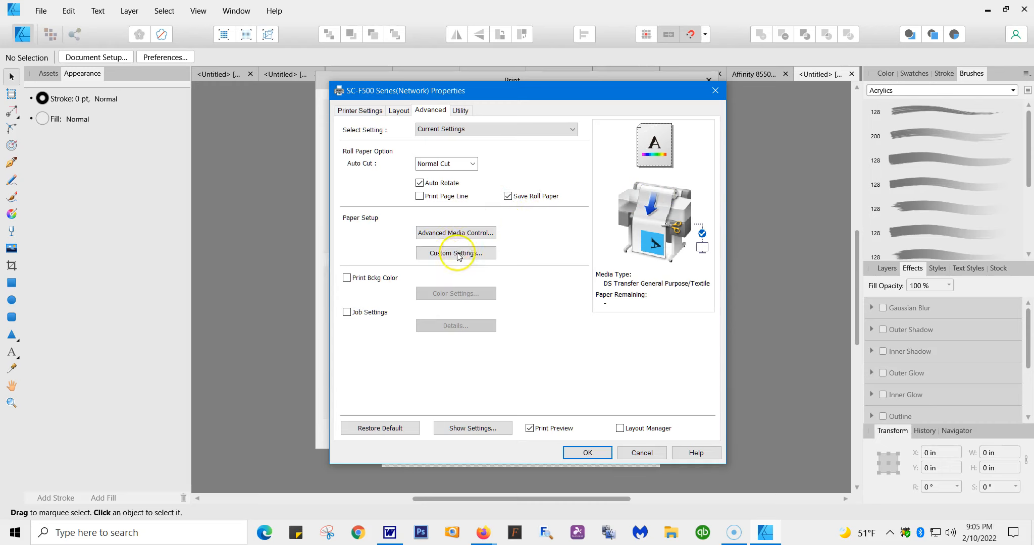
{"action": "left_click", "coordinate": [374, 112]}
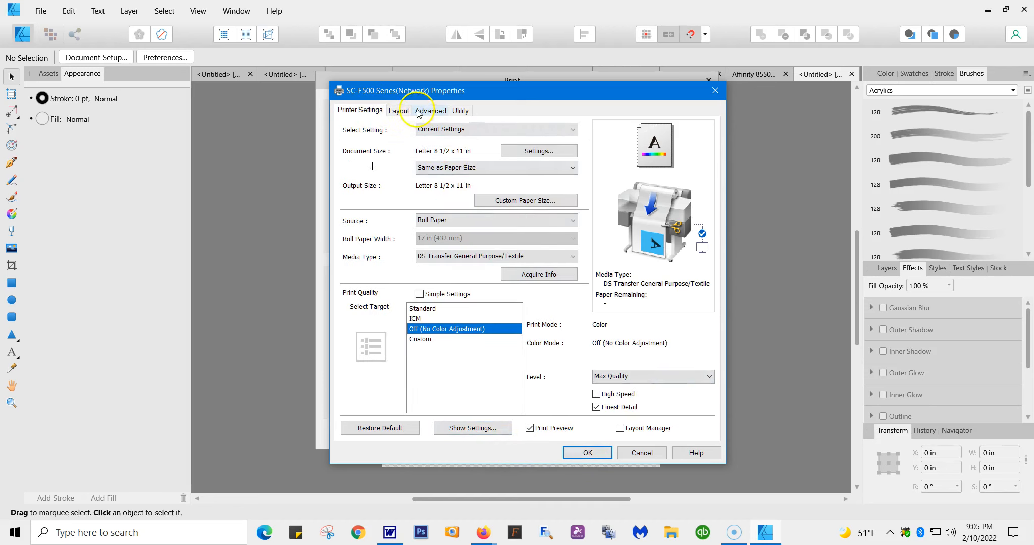
{"action": "left_click", "coordinate": [399, 111]}
{"action": "left_click", "coordinate": [369, 110]}
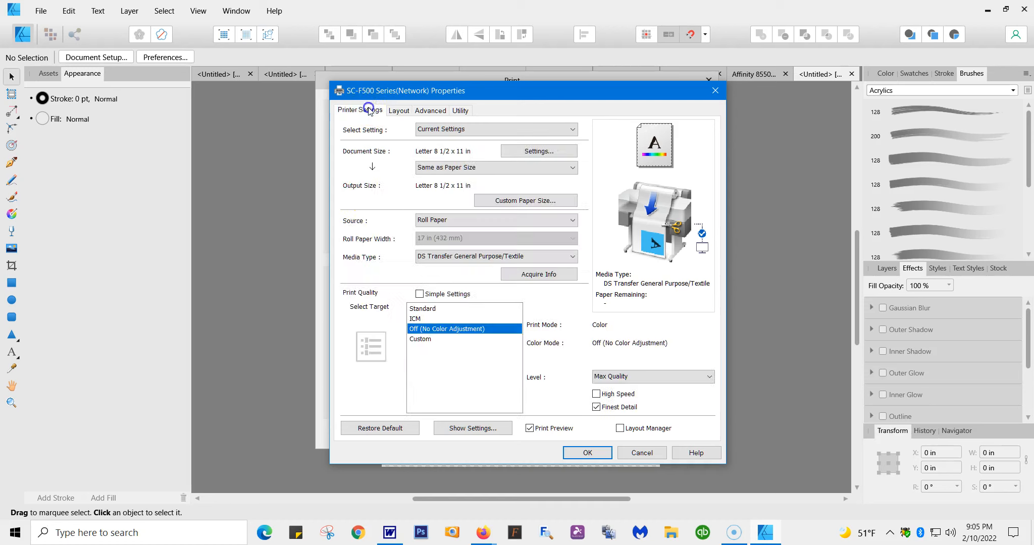
{"action": "left_click", "coordinate": [591, 452]}
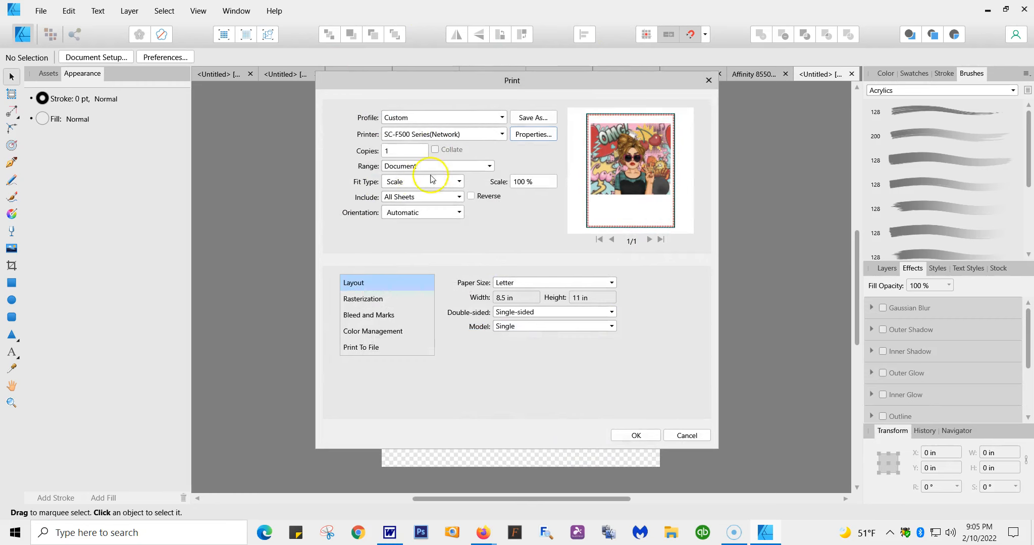
Step: Set the print fit type to Fit to Printable and review the rasterization and the bleed and marks options
{"action": "left_click", "coordinate": [458, 181]}
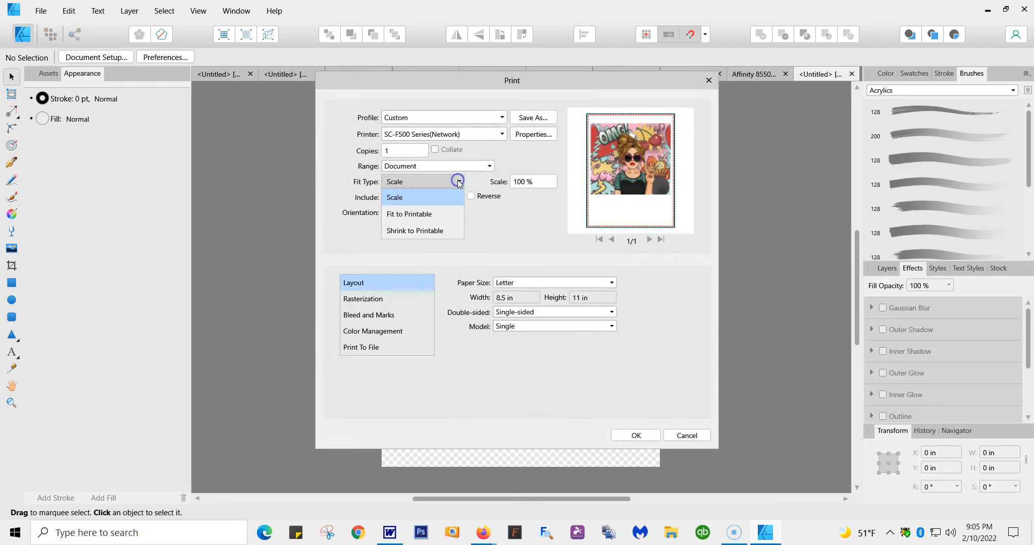
{"action": "left_click", "coordinate": [427, 214]}
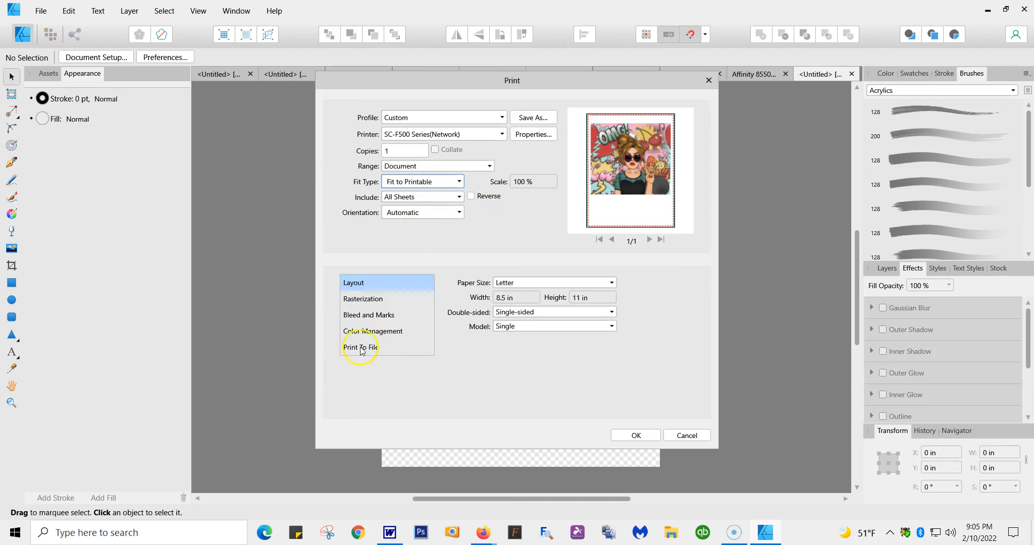
{"action": "left_click", "coordinate": [354, 301]}
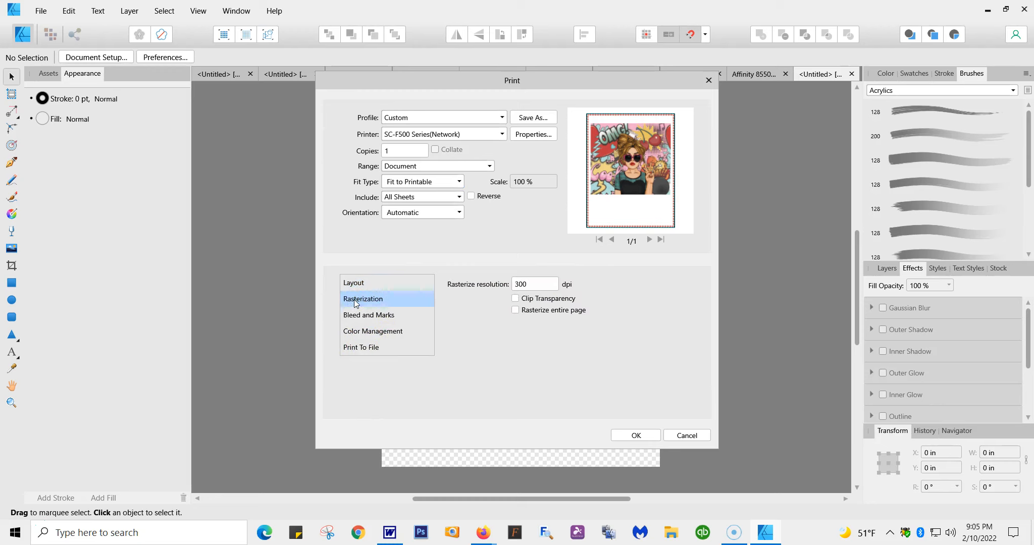
{"action": "left_click", "coordinate": [356, 316]}
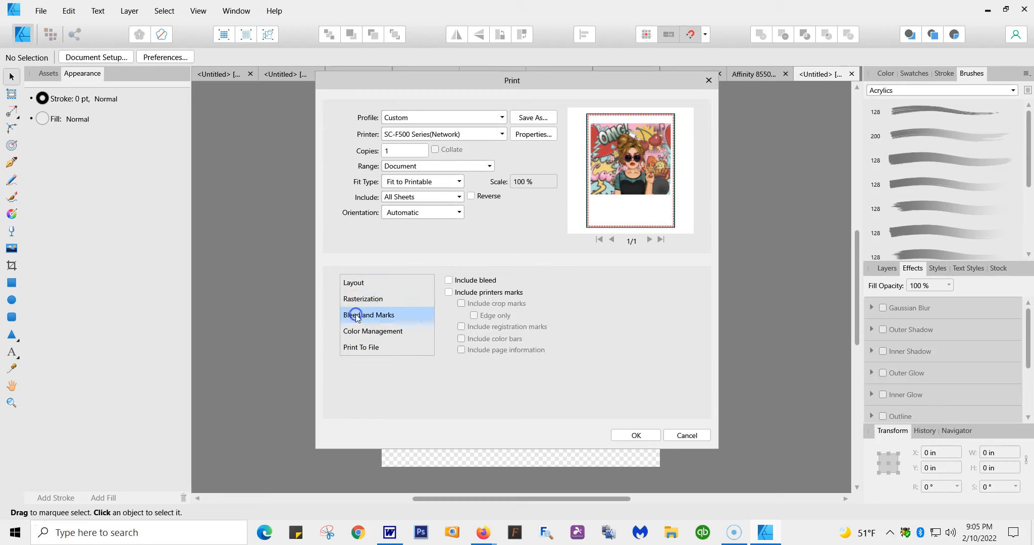
Step: Choose Epson SC-F500 General Purpose/Textile as the printer profile in the print job's color management settings
{"action": "left_click", "coordinate": [363, 332]}
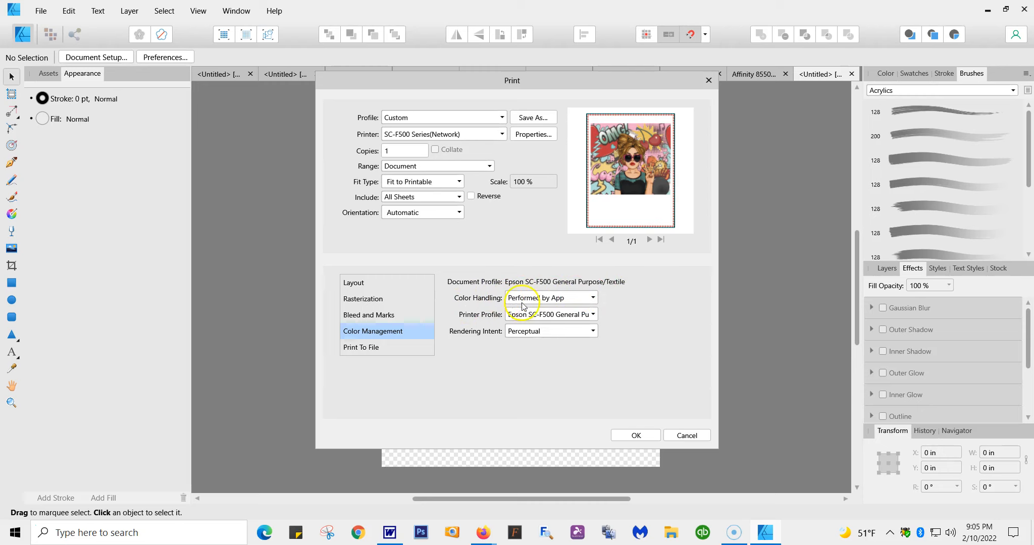
{"action": "left_click", "coordinate": [594, 314]}
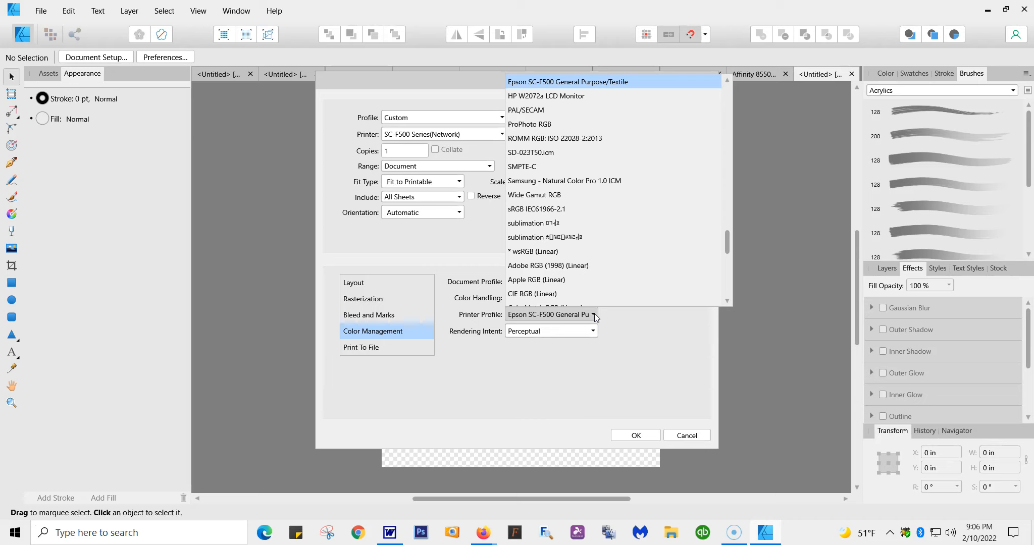
{"action": "scroll", "coordinate": [669, 81], "scroll_direction": "down", "scroll_amount": 1}
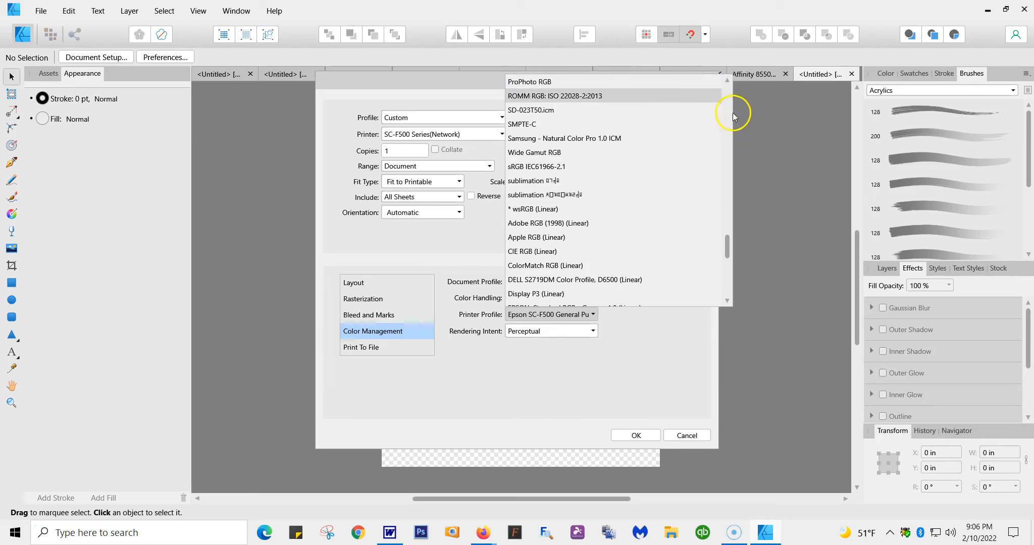
{"action": "mouse_move", "coordinate": [726, 240]}
{"action": "left_mouse_down"}
{"action": "mouse_move", "coordinate": [725, 150]}
{"action": "mouse_move", "coordinate": [755, 151]}
{"action": "mouse_move", "coordinate": [719, 234]}
{"action": "left_mouse_up"}
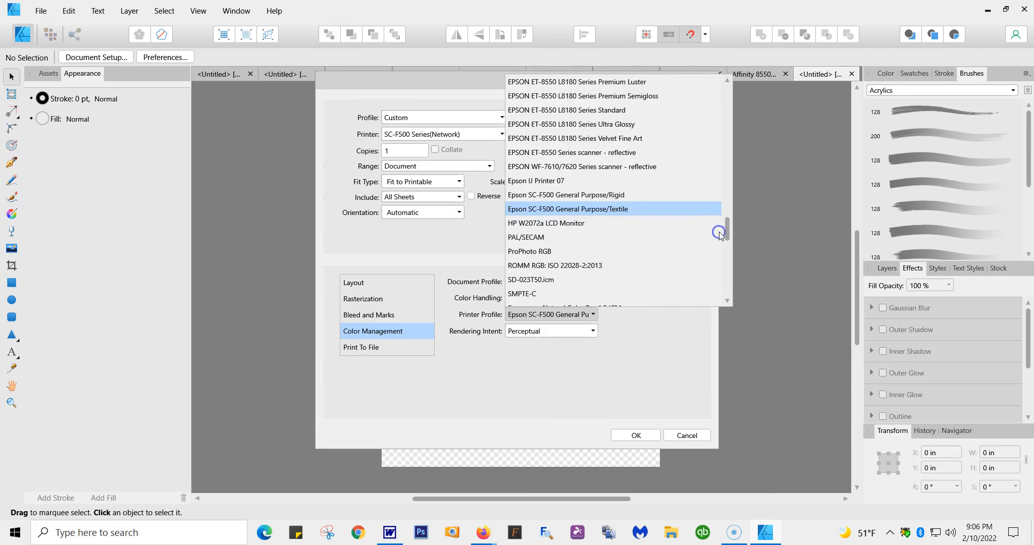
{"action": "left_click", "coordinate": [605, 211]}
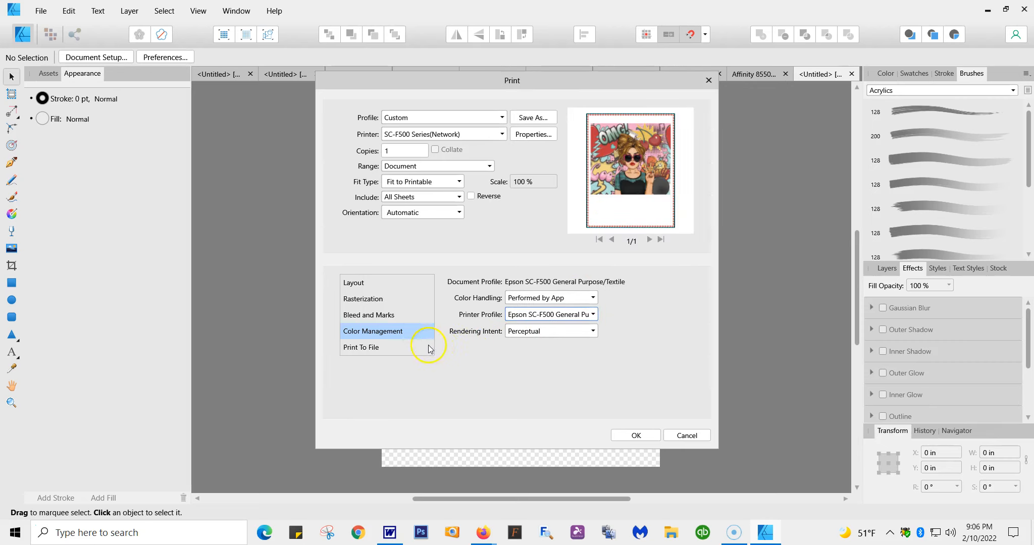
Step: Try the Relative Colorimetric rendering intent, then return it to Perceptual
{"action": "left_click", "coordinate": [593, 332]}
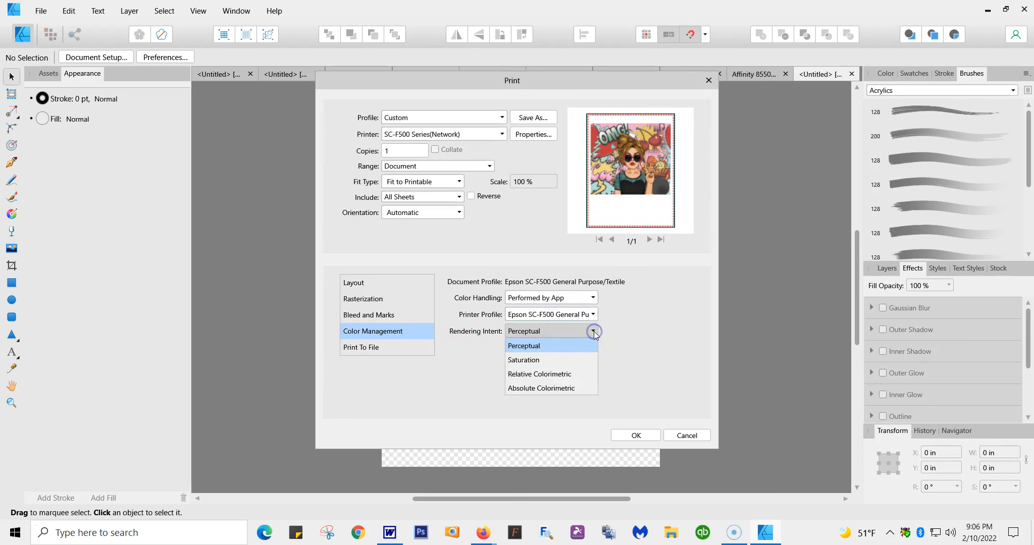
{"action": "left_click", "coordinate": [559, 376]}
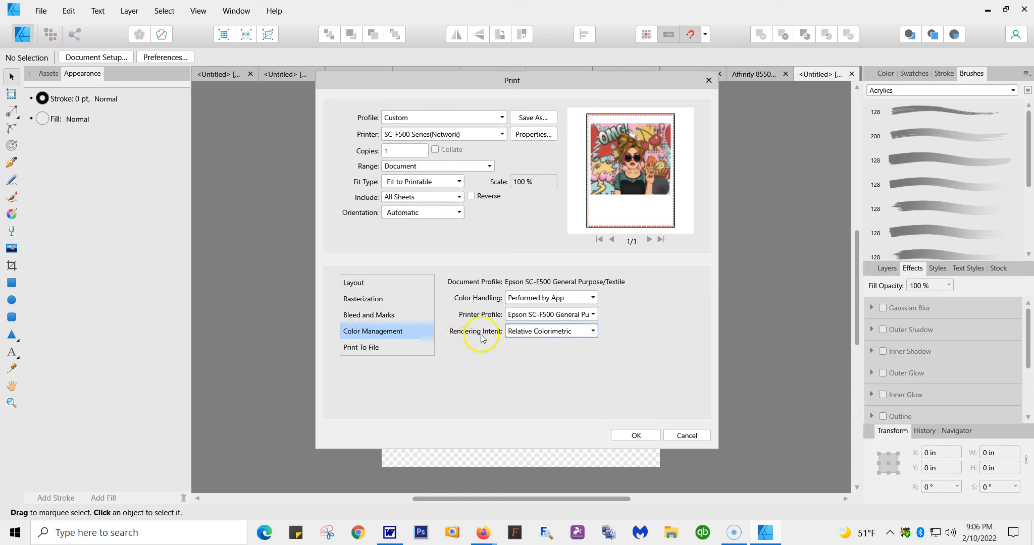
{"action": "left_click", "coordinate": [592, 331]}
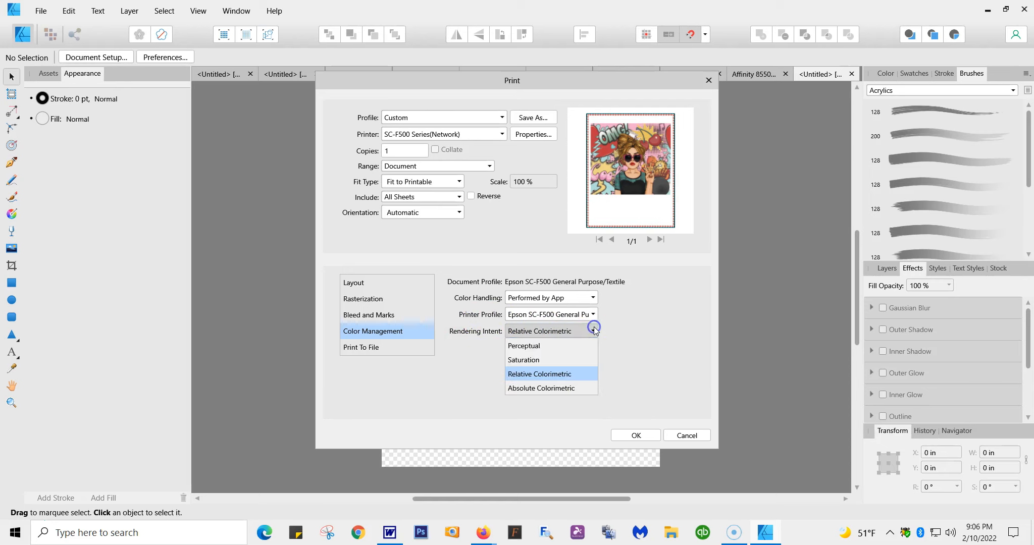
{"action": "left_click", "coordinate": [545, 345]}
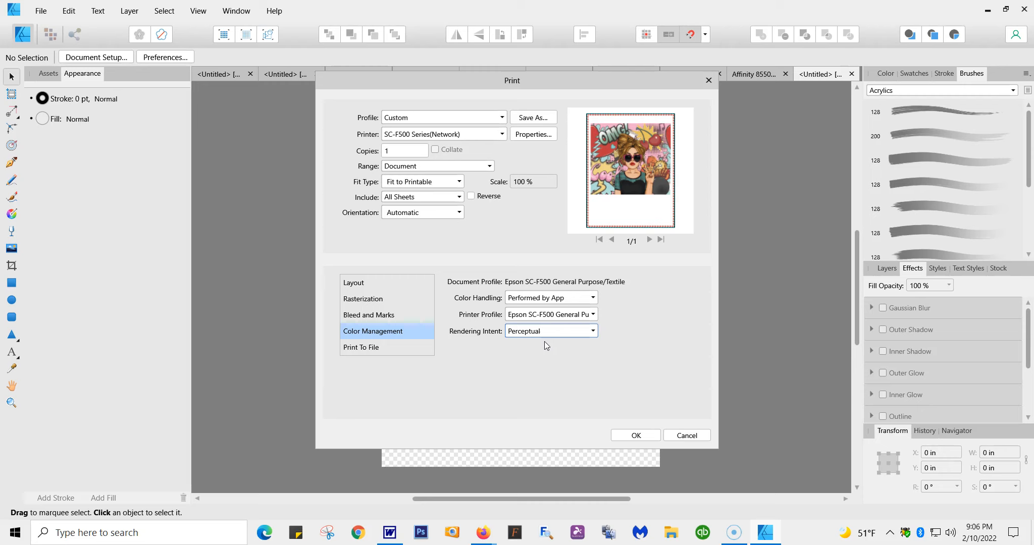
Step: Set the rendering intent for the print job to Relative Colorimetric
{"action": "left_click", "coordinate": [592, 329]}
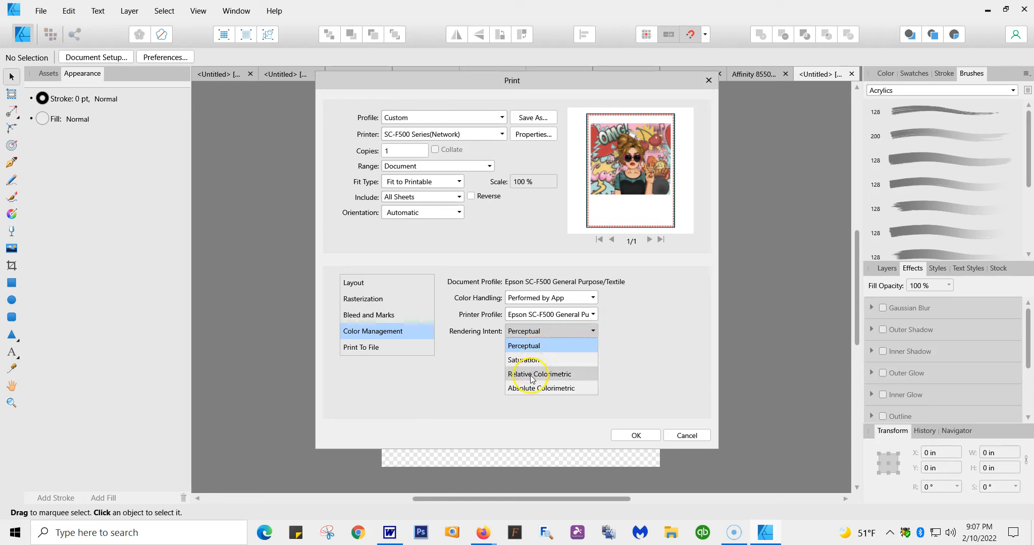
{"action": "left_click", "coordinate": [530, 375]}
{"action": "left_click", "coordinate": [591, 331]}
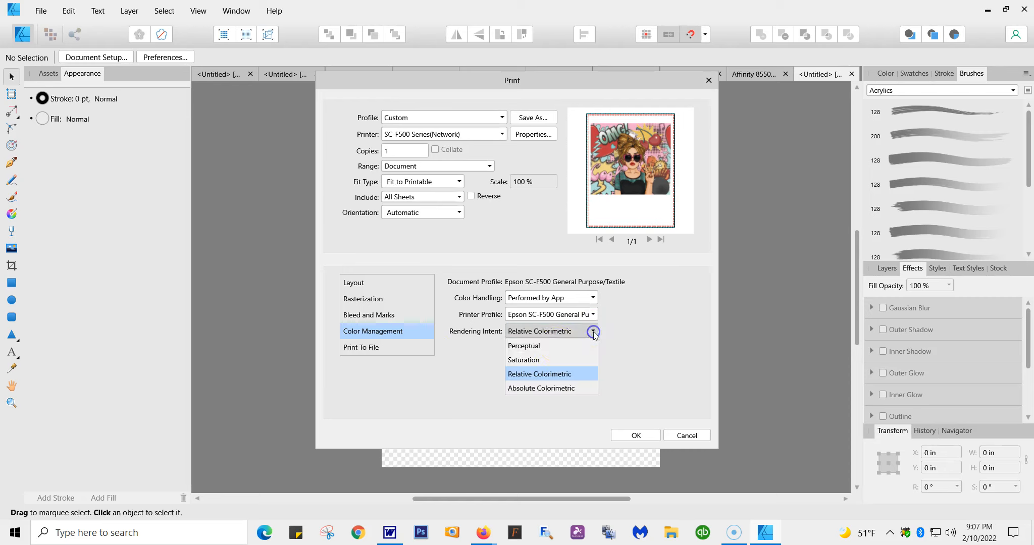
{"action": "left_click", "coordinate": [557, 372]}
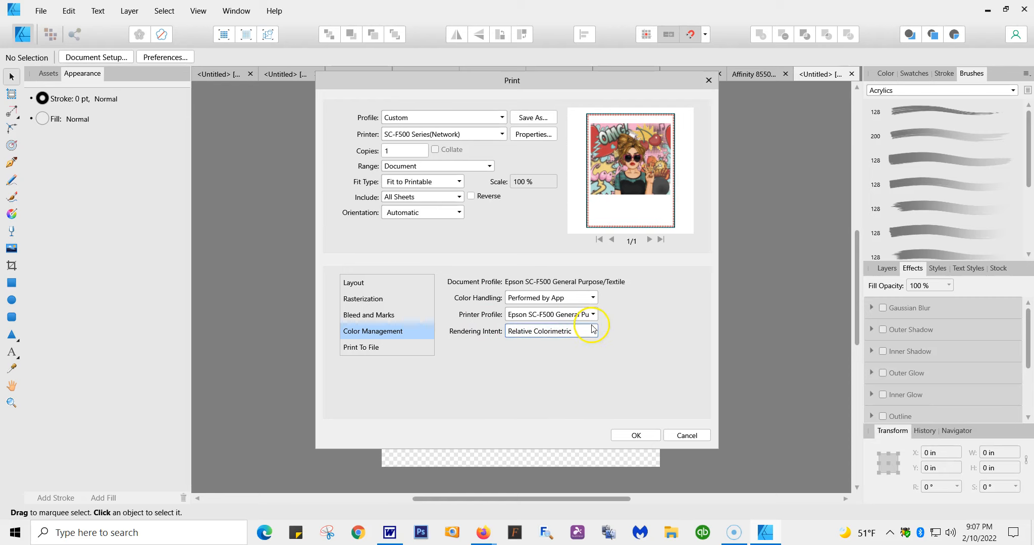
{"action": "left_click", "coordinate": [591, 330]}
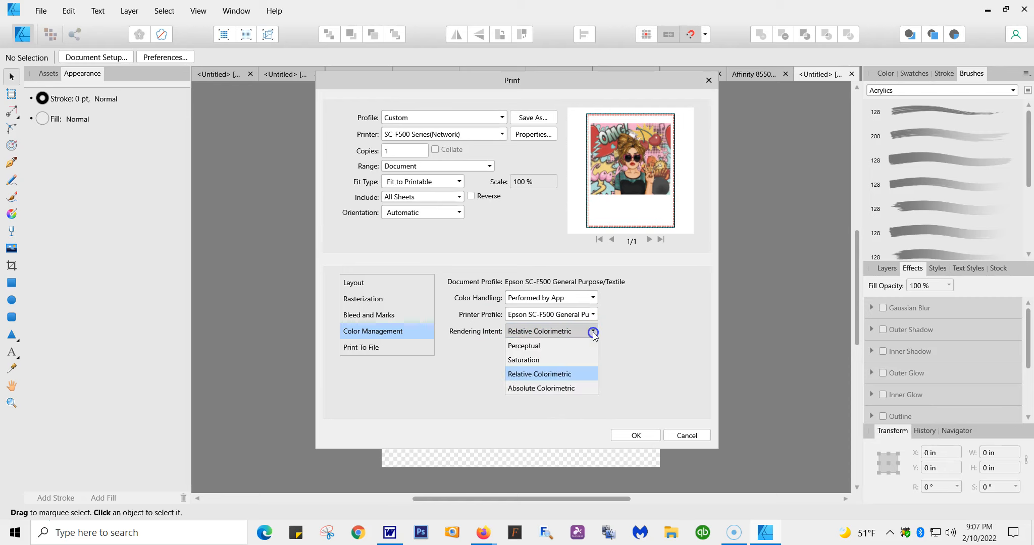
{"action": "left_click", "coordinate": [520, 374]}
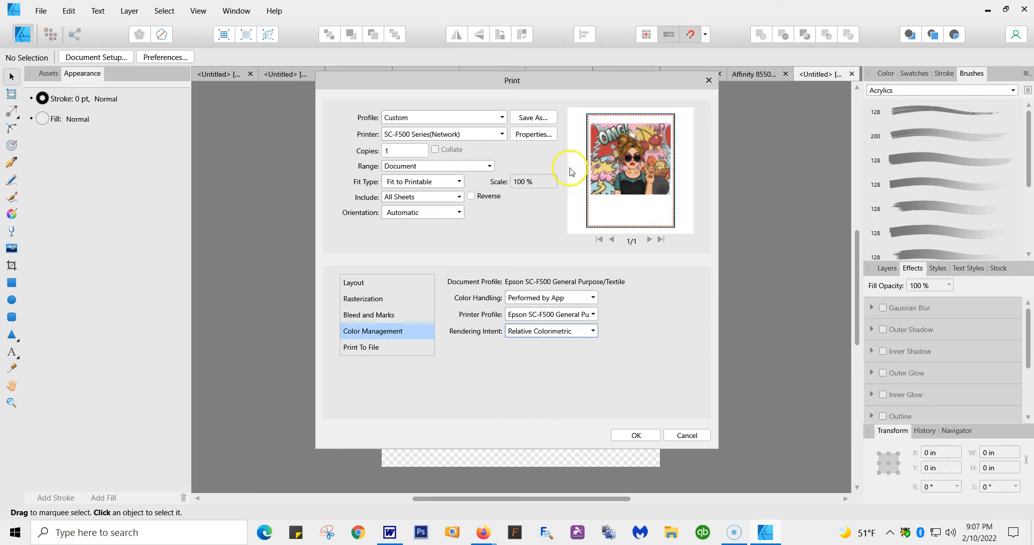
Step: Review the print-to-file and color management options, then submit the job and print it from the Epson print preview
{"action": "left_click", "coordinate": [361, 348]}
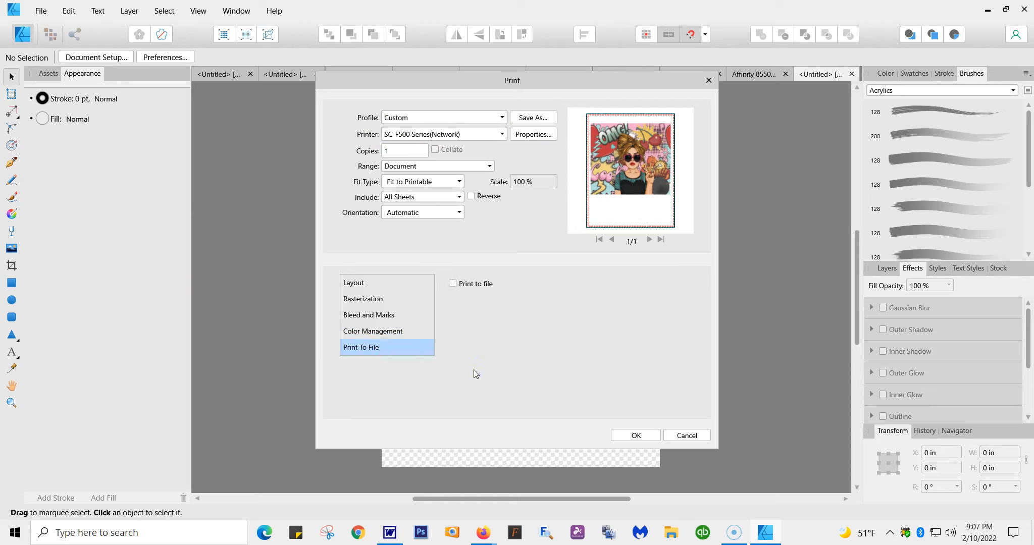
{"action": "left_click", "coordinate": [367, 332]}
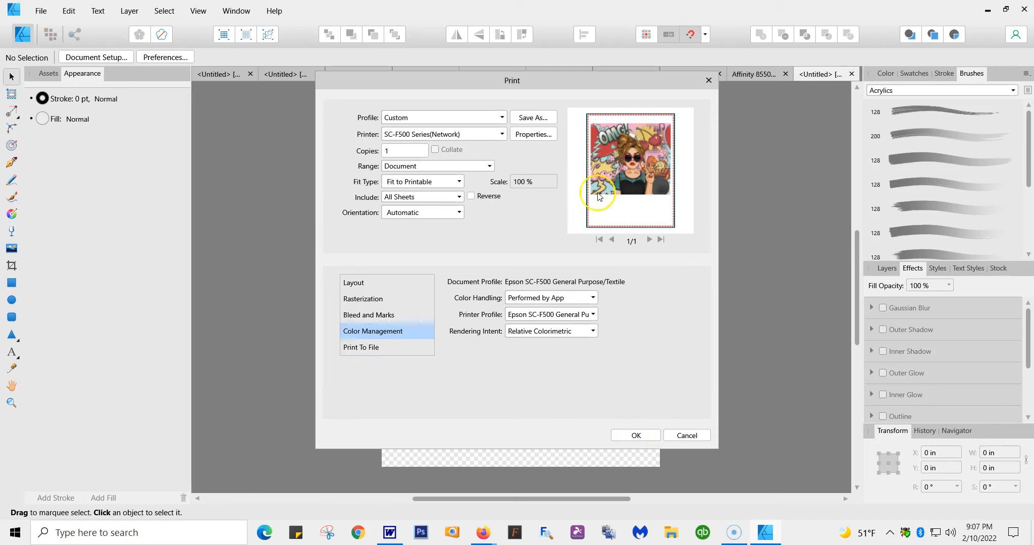
{"action": "left_click", "coordinate": [635, 435]}
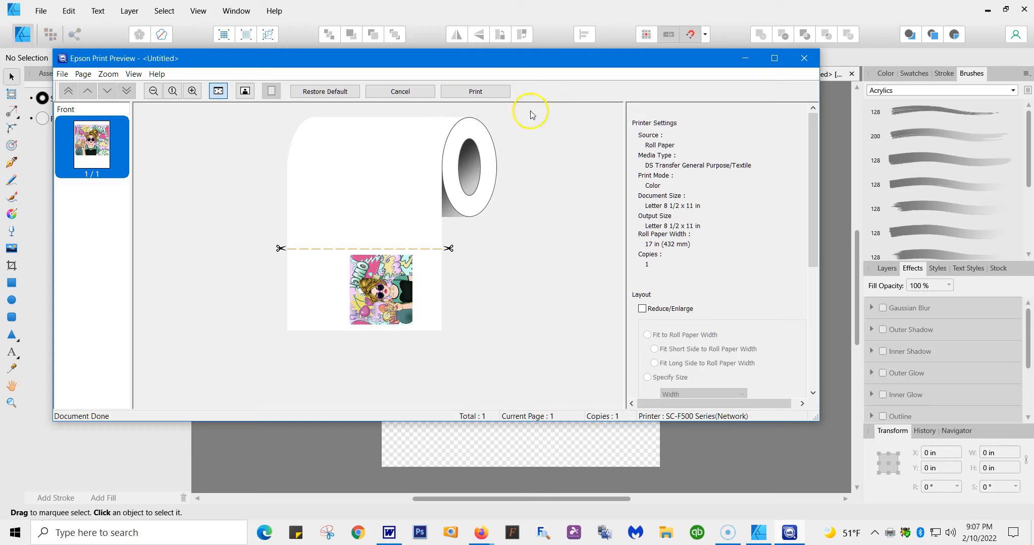
{"action": "left_click", "coordinate": [487, 96]}
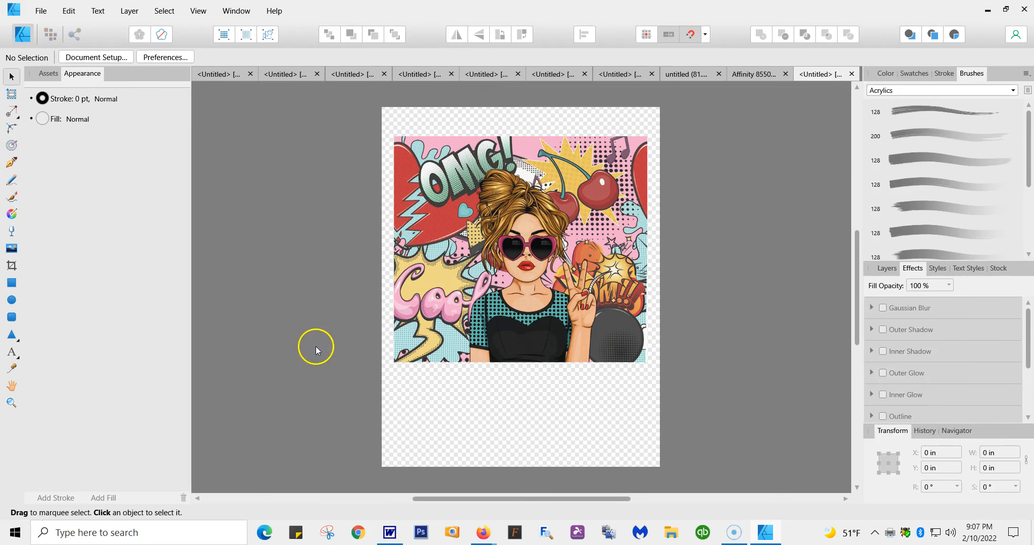